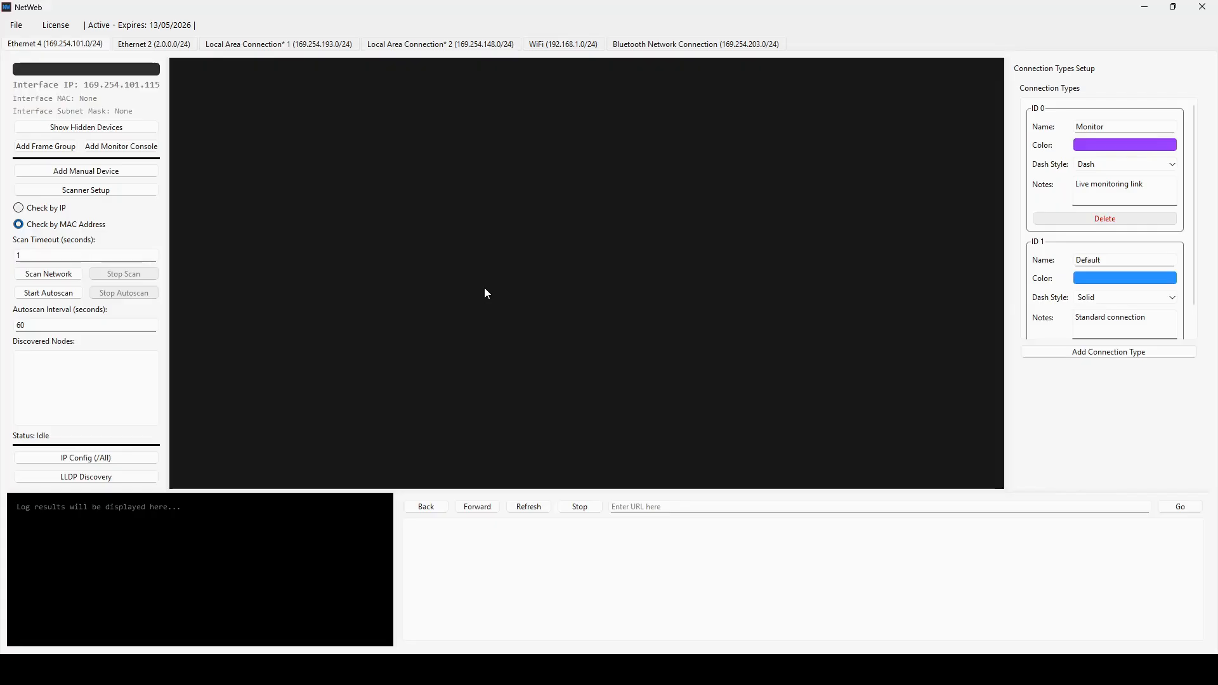
- Switch to the Ethernet 2 interface, request a network scan and decline scanning the large network
{"action": "left_click", "coordinate": [184, 49]}
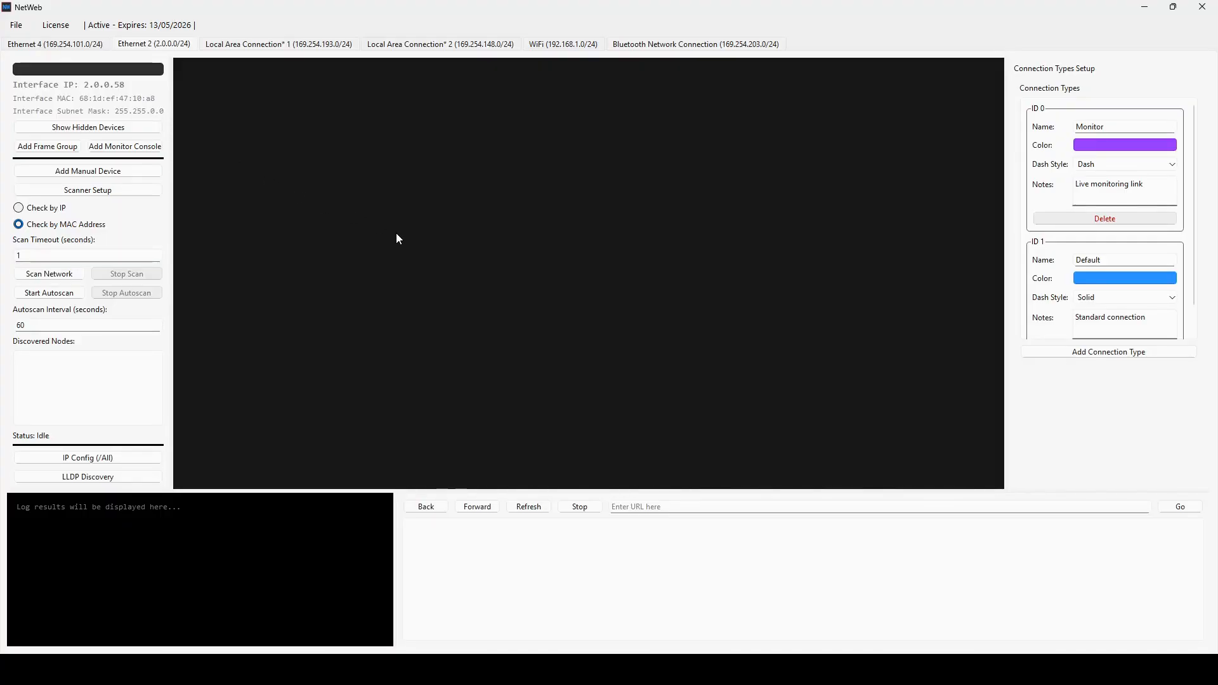
{"action": "left_click", "coordinate": [69, 277]}
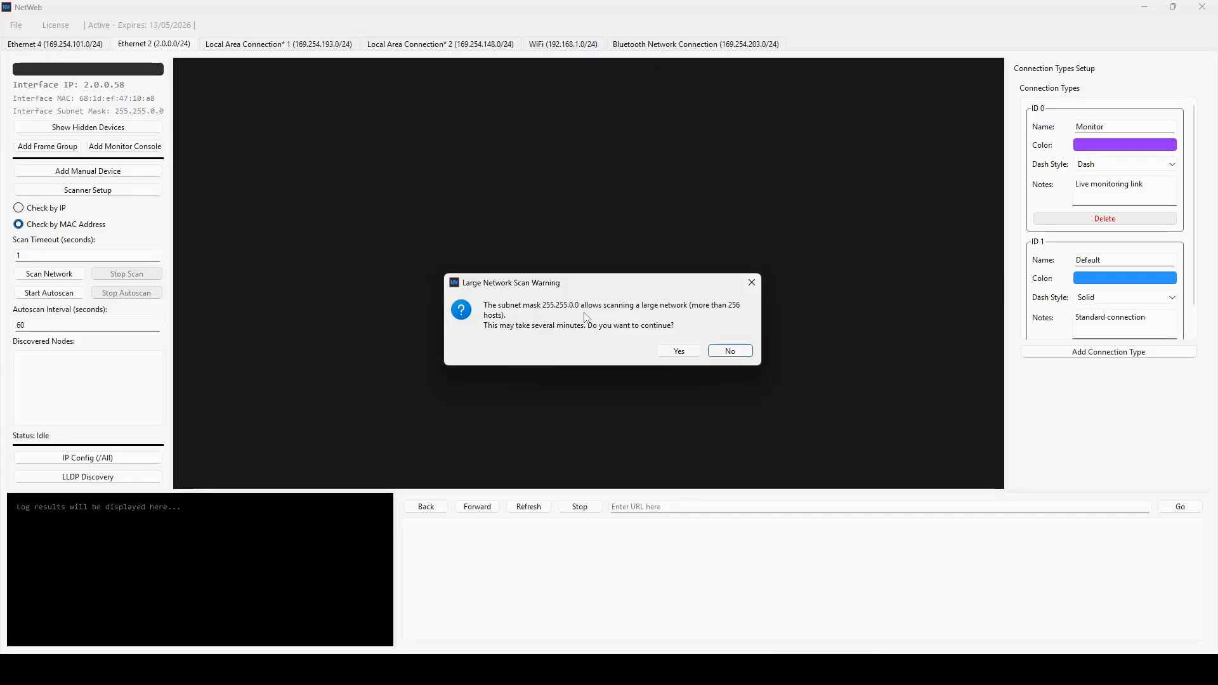
{"action": "left_click", "coordinate": [724, 351]}
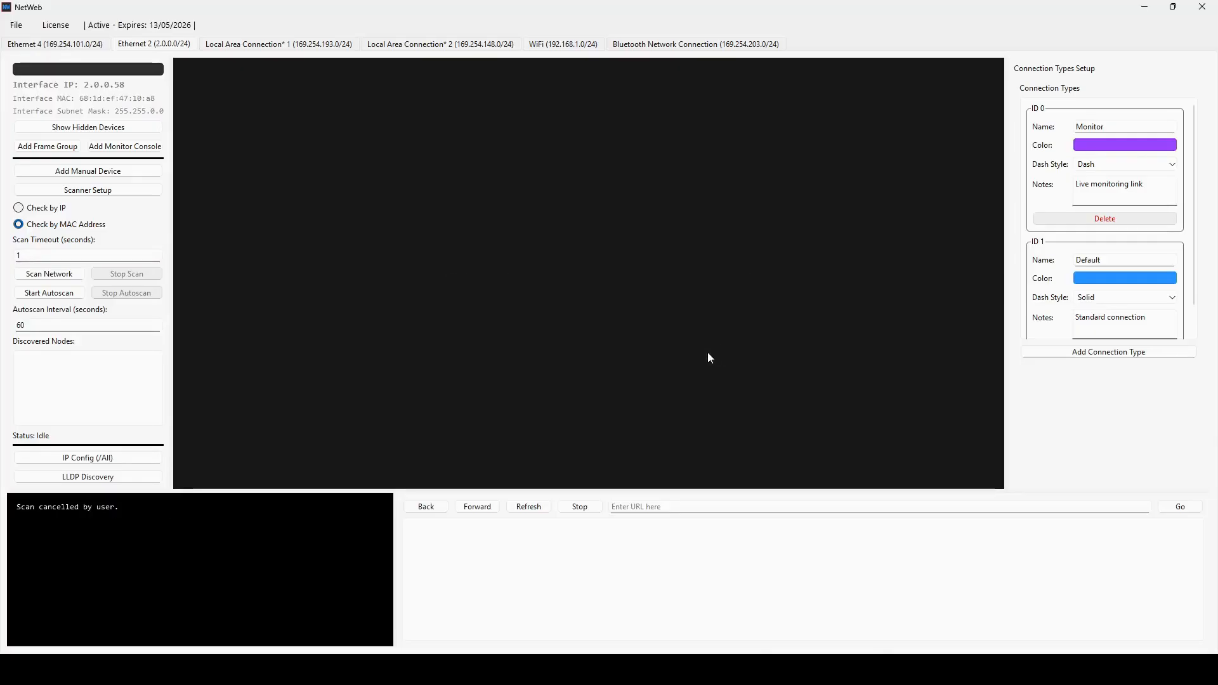
- Add the subnet 2.0.0.0/24 to the scanner's list of networks and close the scanner setup
{"action": "left_click", "coordinate": [110, 193]}
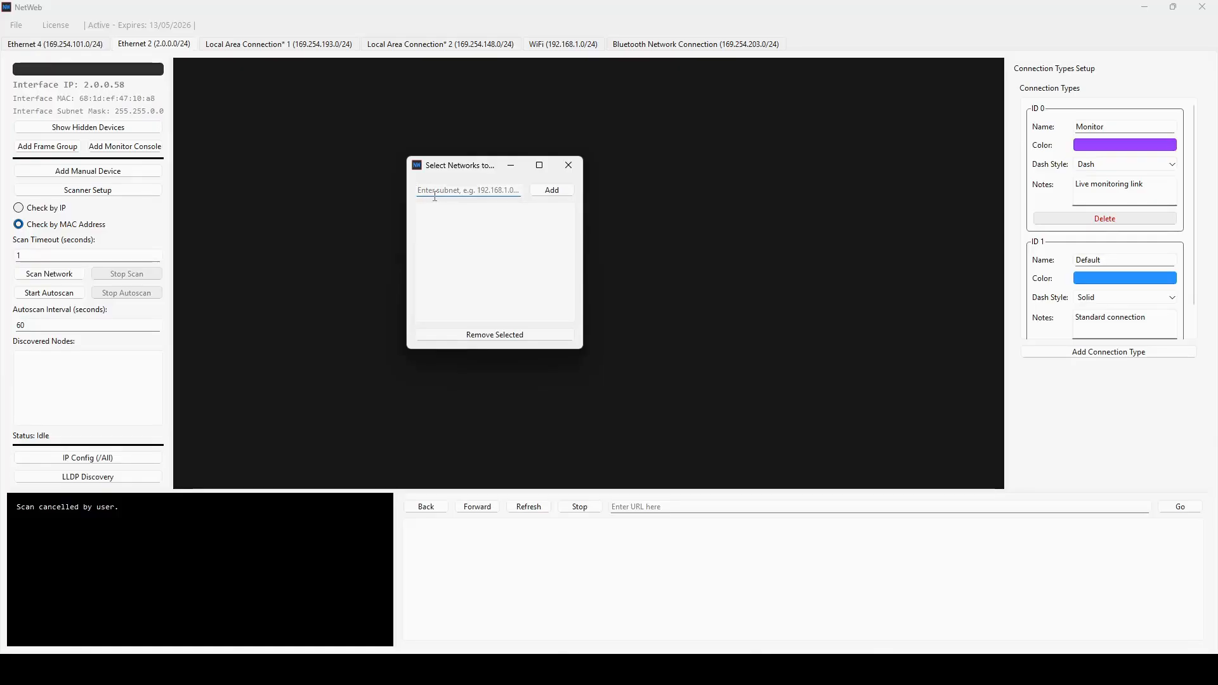
{"action": "type", "text": "2.0.0.0/24"}
{"action": "double_click", "coordinate": [437, 190]}
{"action": "left_click", "coordinate": [550, 193]}
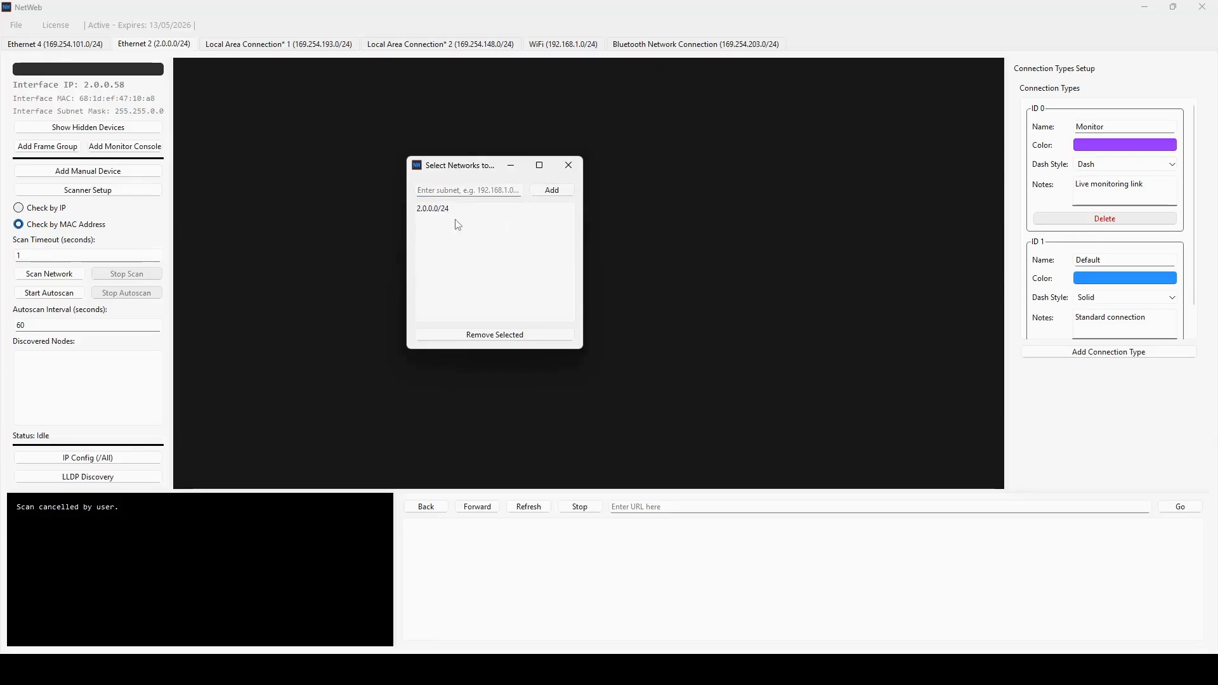
{"action": "left_click", "coordinate": [577, 170]}
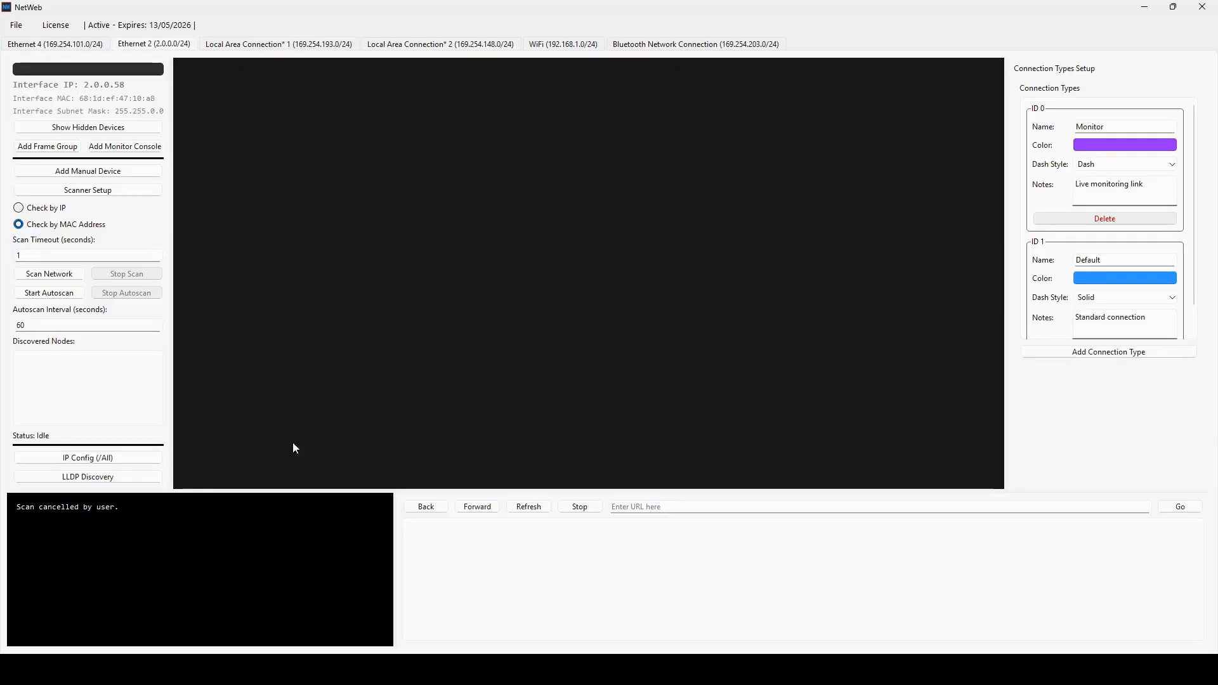
- Scan the network and add all discovered nodes to the scene
{"action": "left_click", "coordinate": [65, 277]}
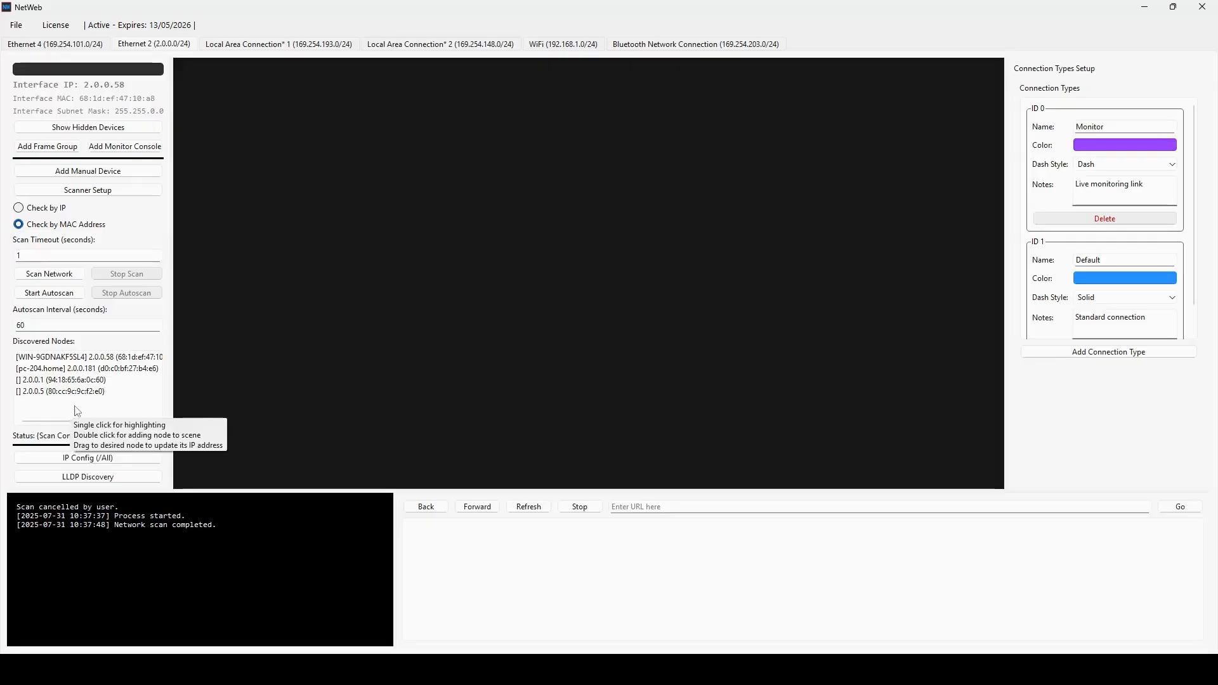
{"action": "right_click", "coordinate": [93, 406]}
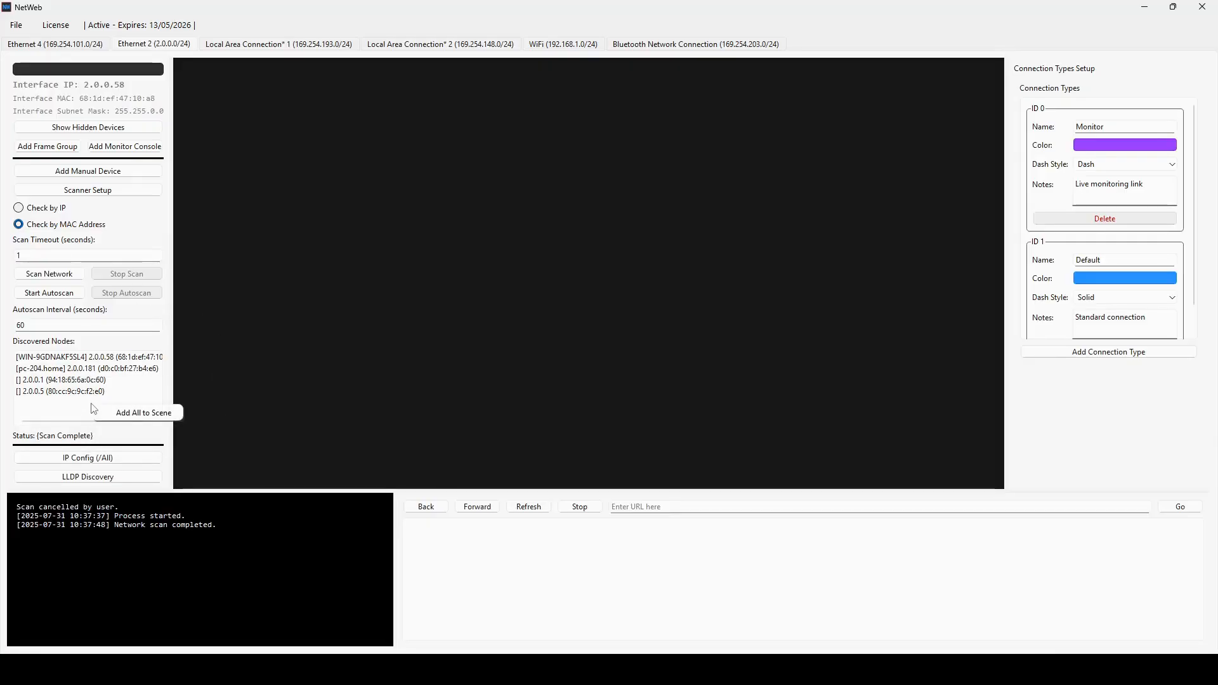
{"action": "left_click", "coordinate": [129, 413]}
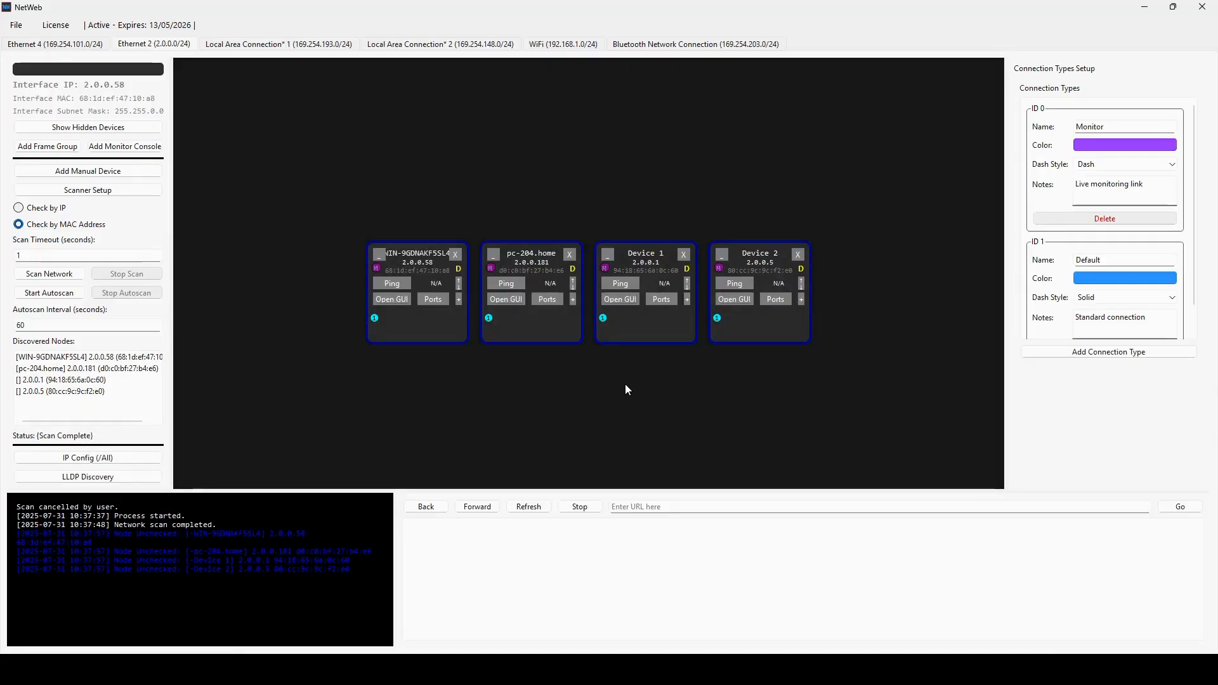
- Arrange the device nodes in two rows, with pc-204.home and Device 1 above WIN-9GDNAKF5SL4 and Device 2
{"action": "left_click_drag", "start_coordinate": [515, 407], "coordinate": [622, 168]}
{"action": "left_click", "coordinate": [386, 388]}
{"action": "left_click_drag", "start_coordinate": [430, 326], "coordinate": [483, 420]}
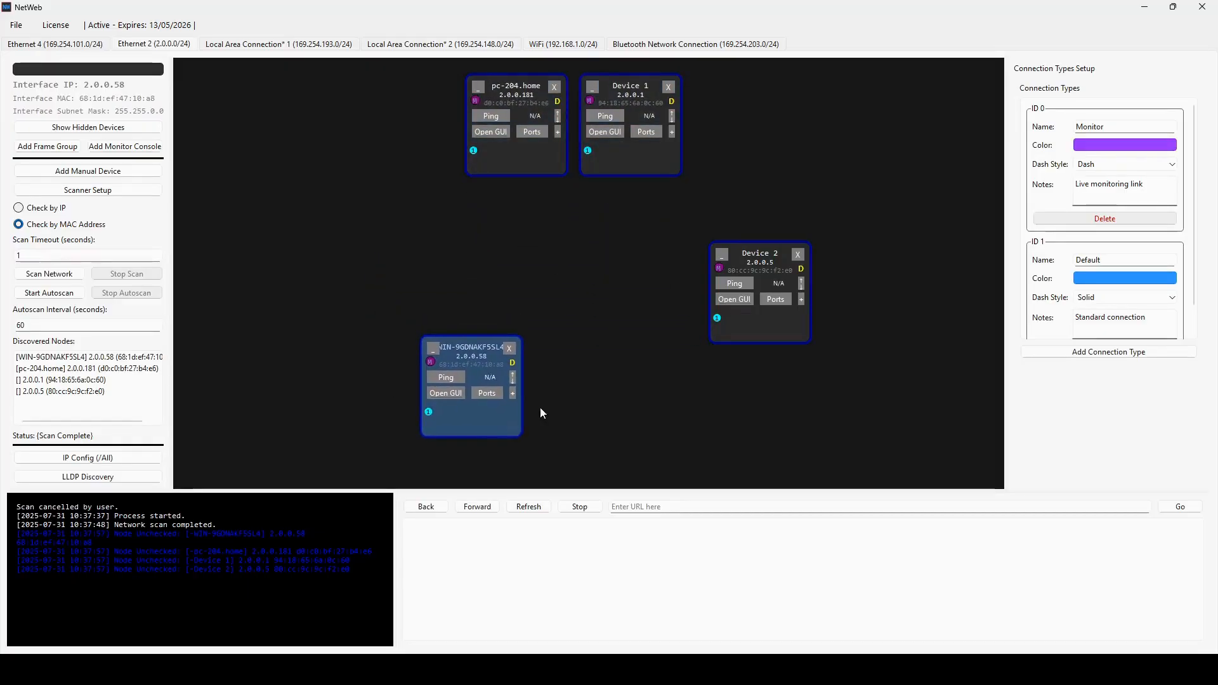
{"action": "left_click", "coordinate": [754, 337]}
{"action": "left_click_drag", "start_coordinate": [754, 333], "coordinate": [600, 427]}
{"action": "left_click_drag", "start_coordinate": [418, 305], "coordinate": [566, 365]}
{"action": "left_click_drag", "start_coordinate": [614, 434], "coordinate": [650, 429]}
{"action": "left_click", "coordinate": [785, 309]}
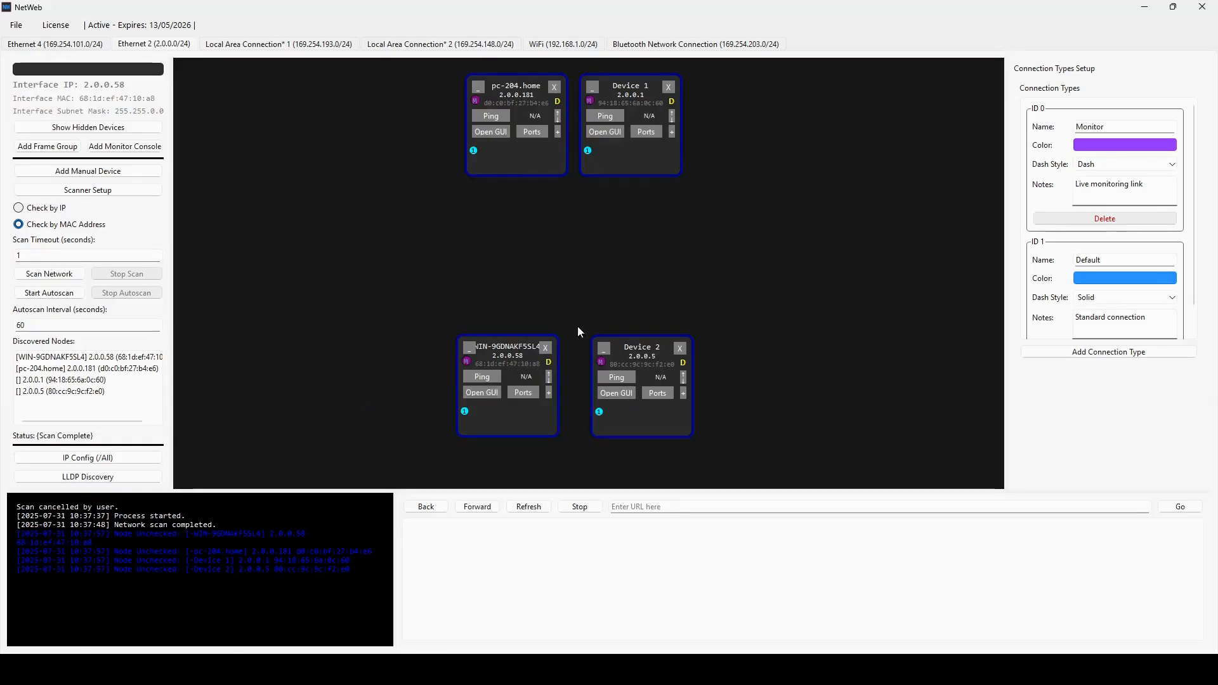
- Rescan the network to check the placed devices' status, and review the newest scan entries in the log
{"action": "left_click", "coordinate": [39, 274]}
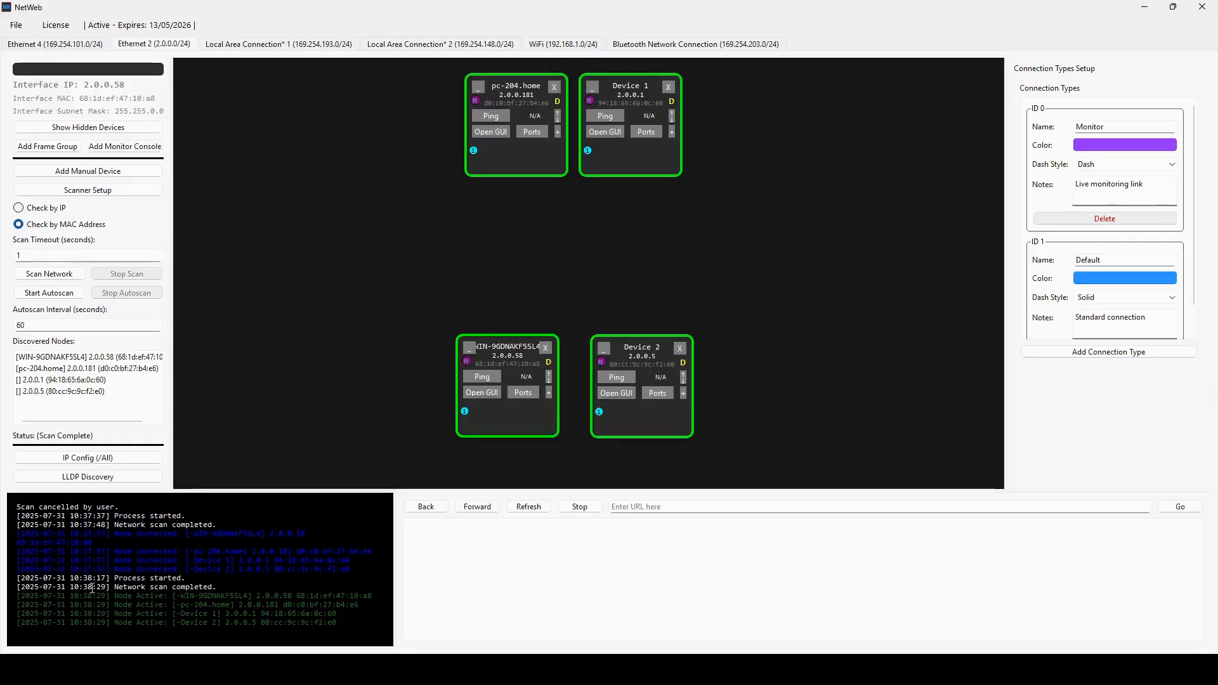
{"action": "left_click_drag", "start_coordinate": [109, 587], "coordinate": [3, 581]}
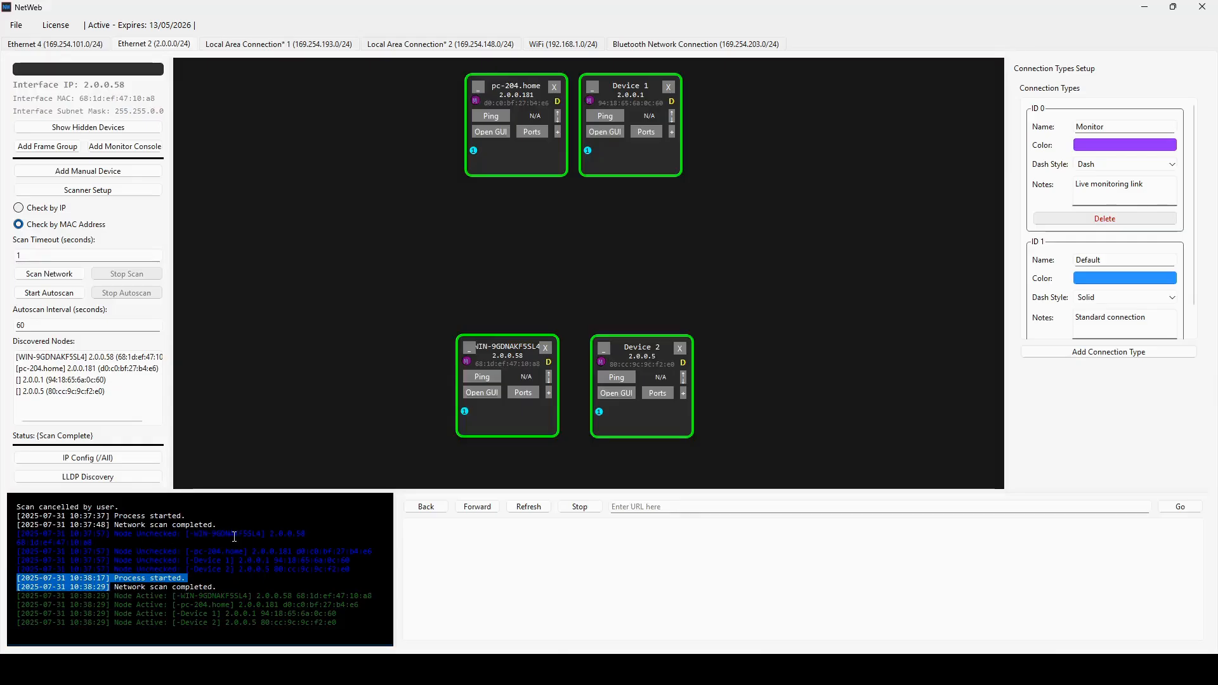
{"action": "left_click", "coordinate": [210, 554]}
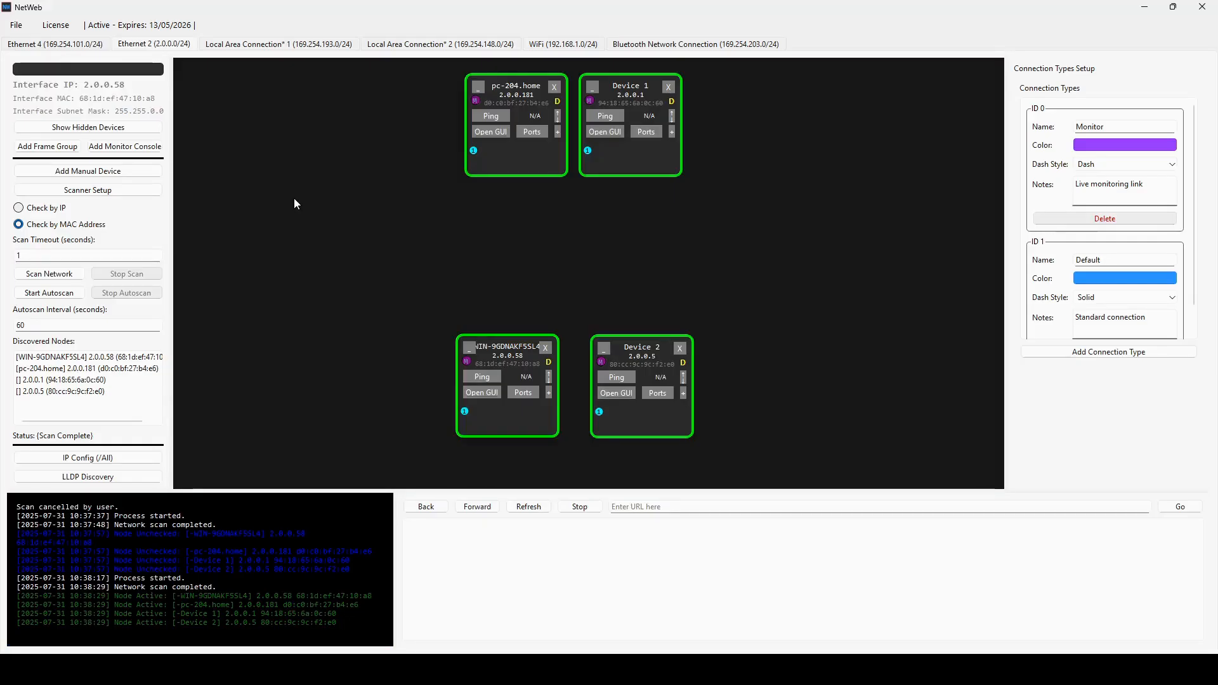
- Add a monitor console, place it beside Device 1 in the upper row and enlarge it
{"action": "left_click", "coordinate": [125, 147]}
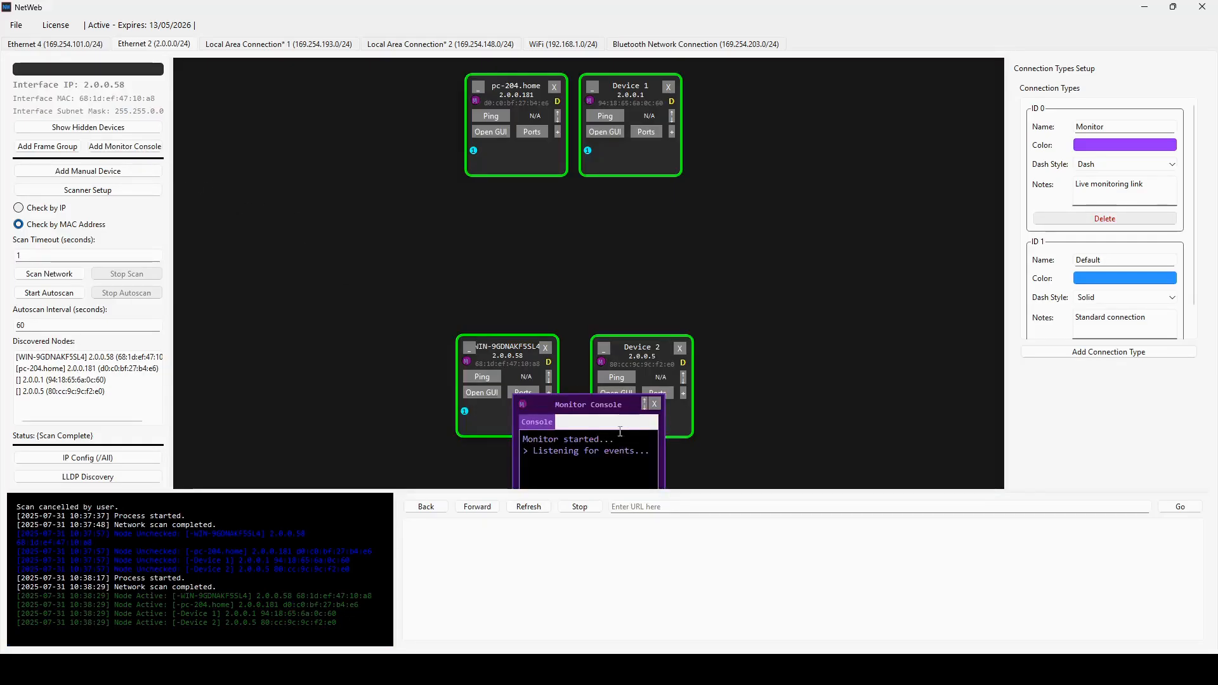
{"action": "left_click_drag", "start_coordinate": [596, 399], "coordinate": [823, 86]}
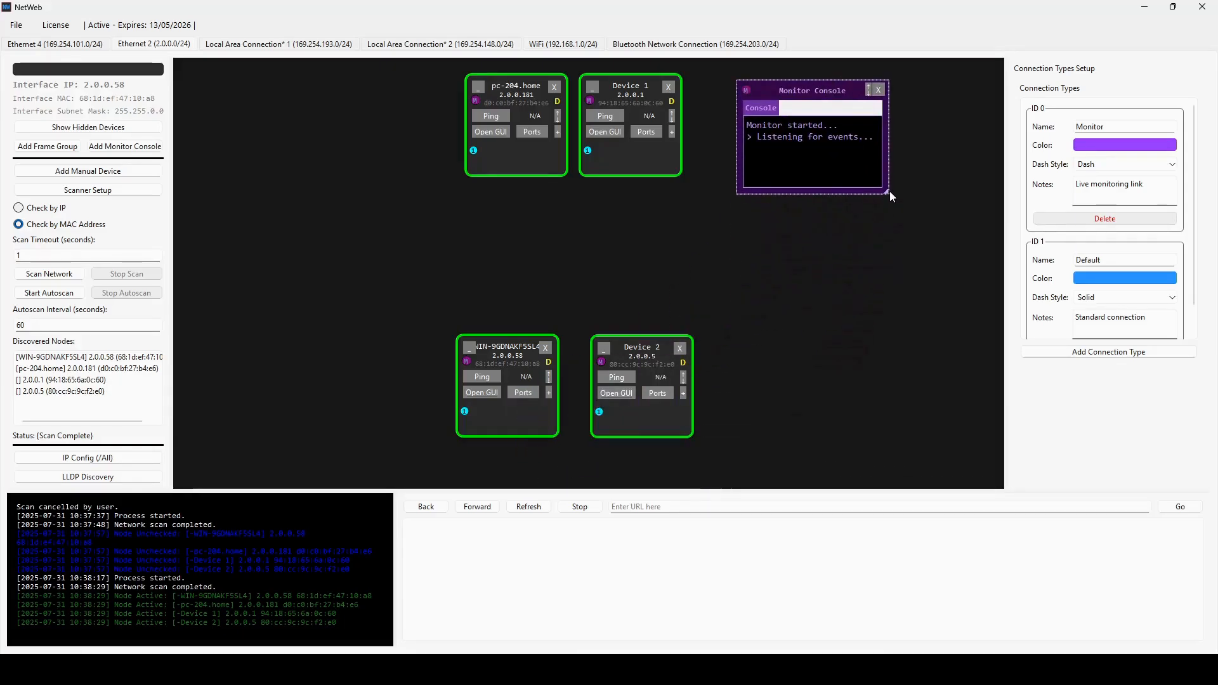
{"action": "left_click_drag", "start_coordinate": [888, 194], "coordinate": [977, 285]}
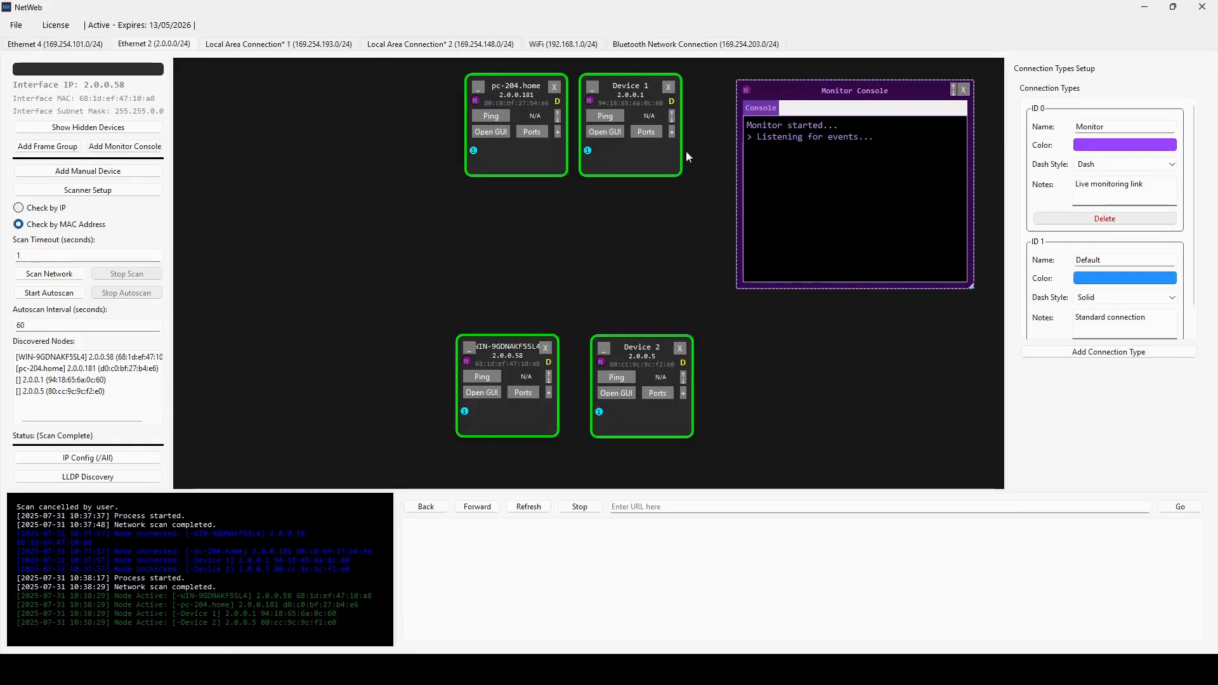
- Link the monitor ports of Device 1, Device 2 and WIN-9GDNAKF5SL4 in turn to the monitor console
{"action": "left_click_drag", "start_coordinate": [589, 101], "coordinate": [747, 92]}
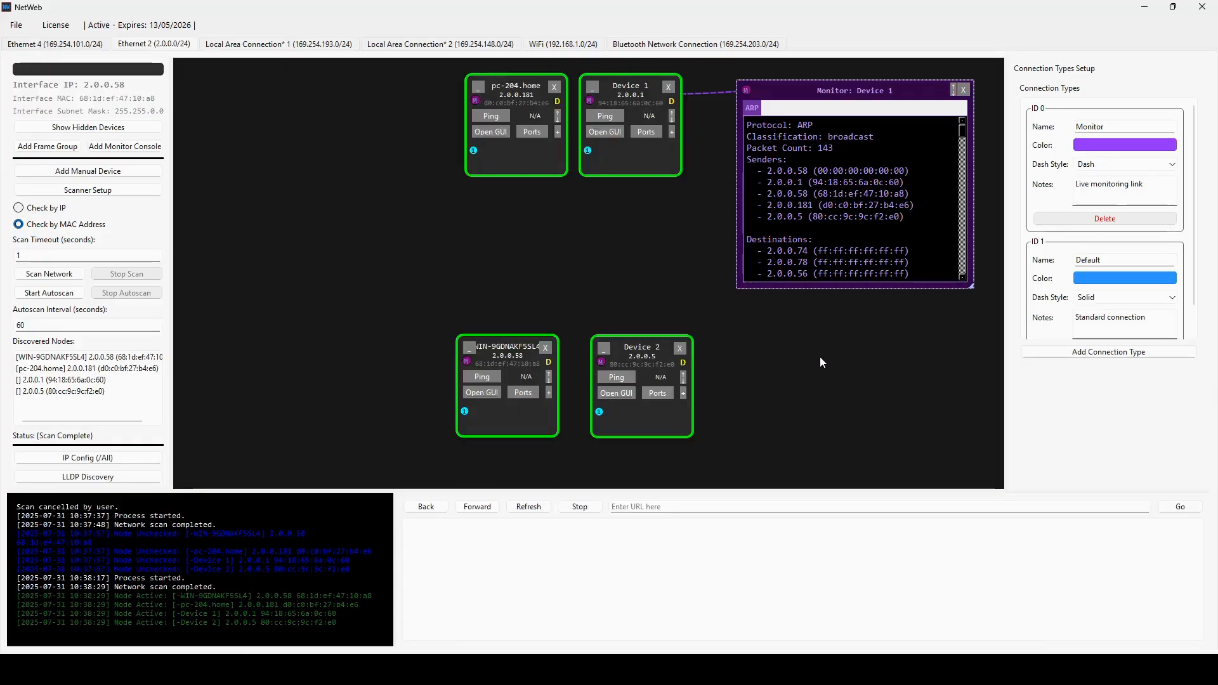
{"action": "left_click_drag", "start_coordinate": [601, 361], "coordinate": [746, 90]}
{"action": "left_click_drag", "start_coordinate": [466, 362], "coordinate": [748, 92]}
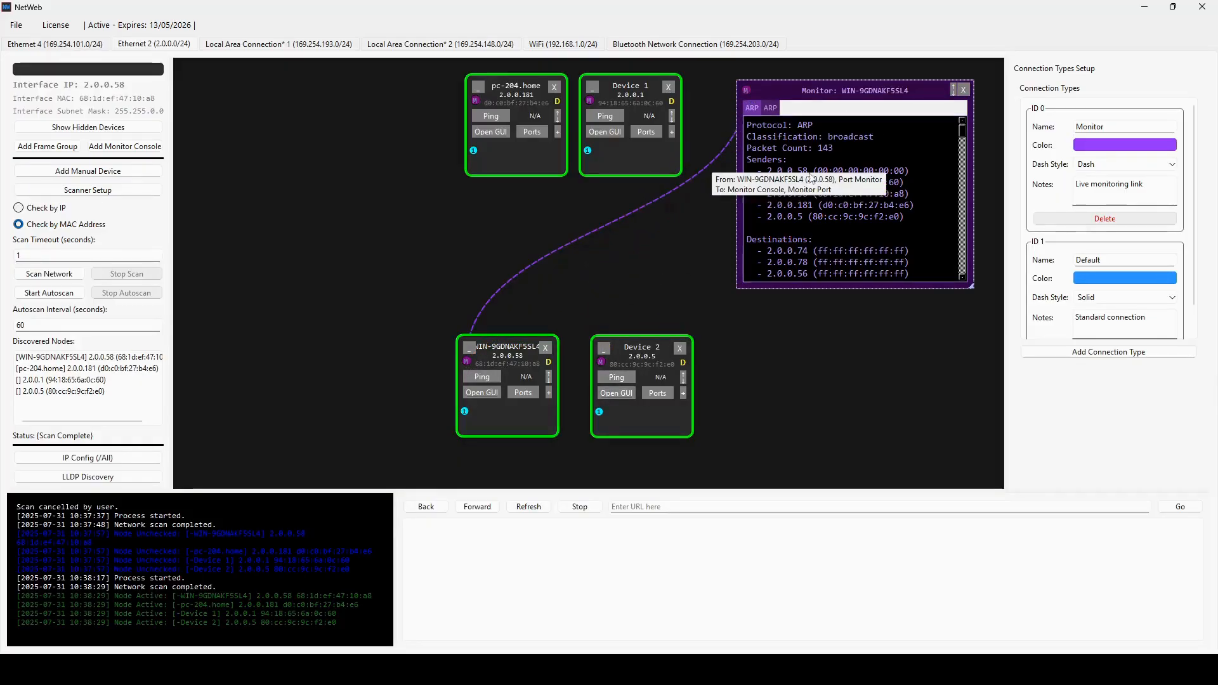
- Link pc-204.home to the monitor console to view its sACN traffic, and reconnect the console to Device 1
{"action": "left_click_drag", "start_coordinate": [474, 102], "coordinate": [747, 91]}
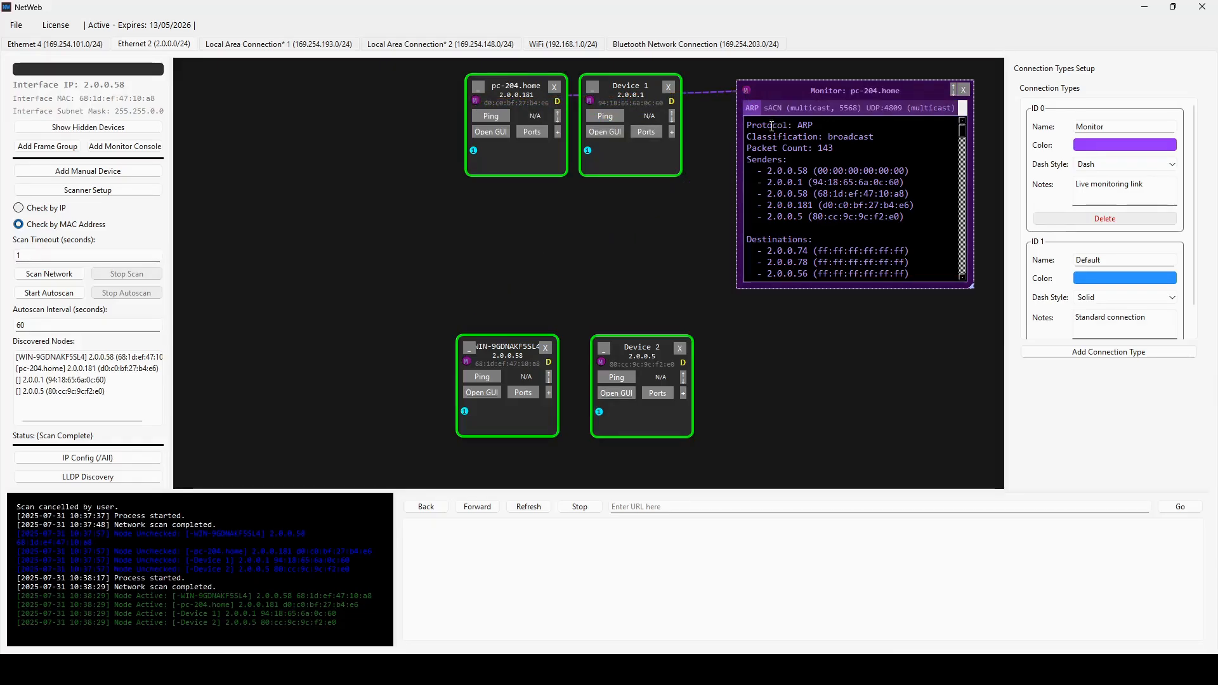
{"action": "left_click", "coordinate": [808, 108]}
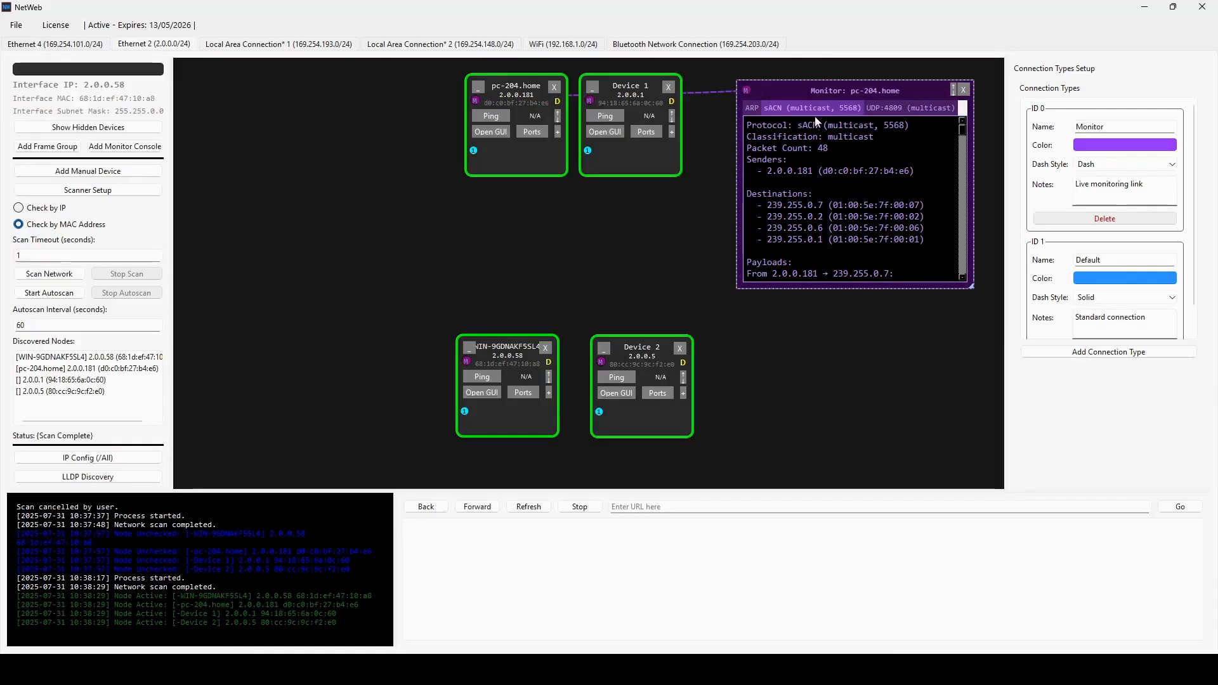
{"action": "left_click_drag", "start_coordinate": [590, 101], "coordinate": [748, 93]}
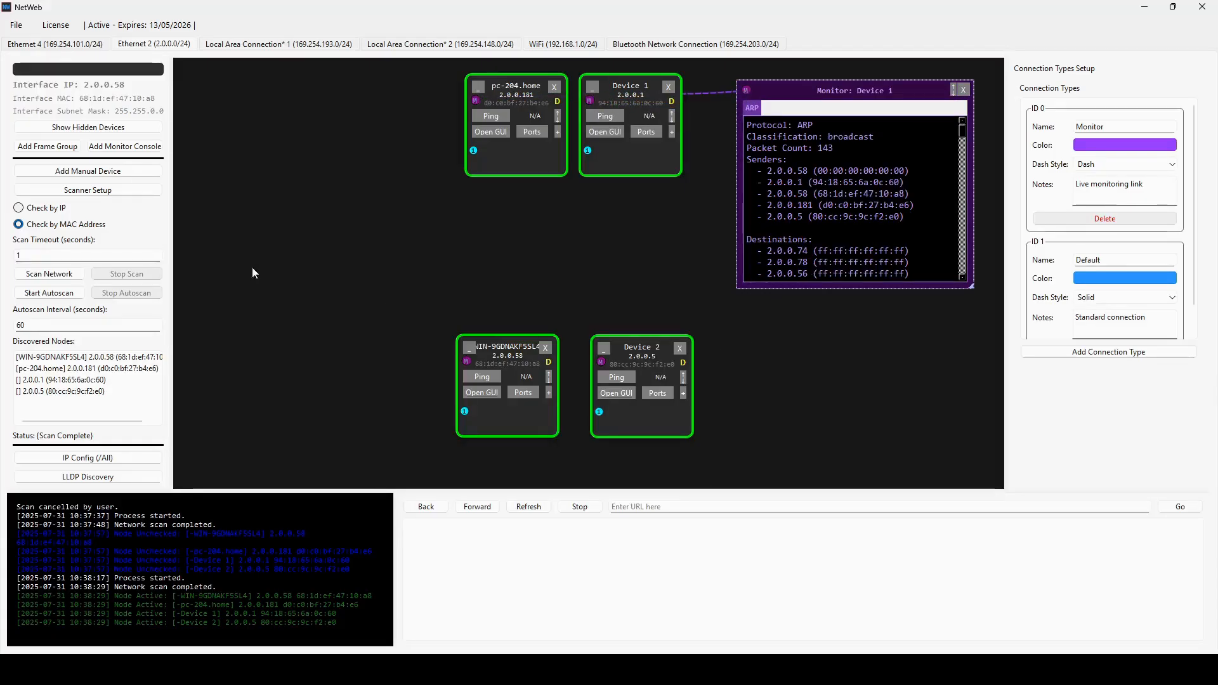
- Add a second monitor console, place it on the free side of pc-204.home and enlarge it
{"action": "left_click", "coordinate": [140, 149]}
{"action": "left_click_drag", "start_coordinate": [596, 409], "coordinate": [291, 86]}
{"action": "left_click_drag", "start_coordinate": [349, 181], "coordinate": [434, 273]}
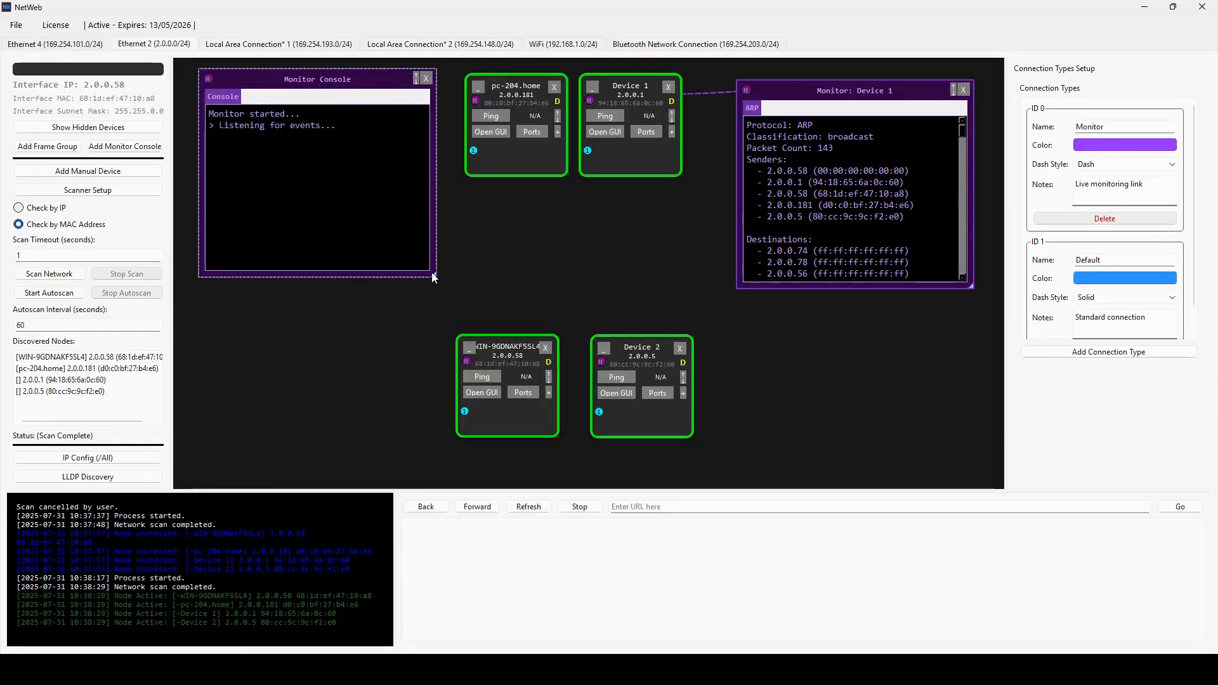
- Connect the second monitor console to pc-204.home and examine the payloads of its sACN multicast traffic
{"action": "left_click_drag", "start_coordinate": [211, 79], "coordinate": [475, 100]}
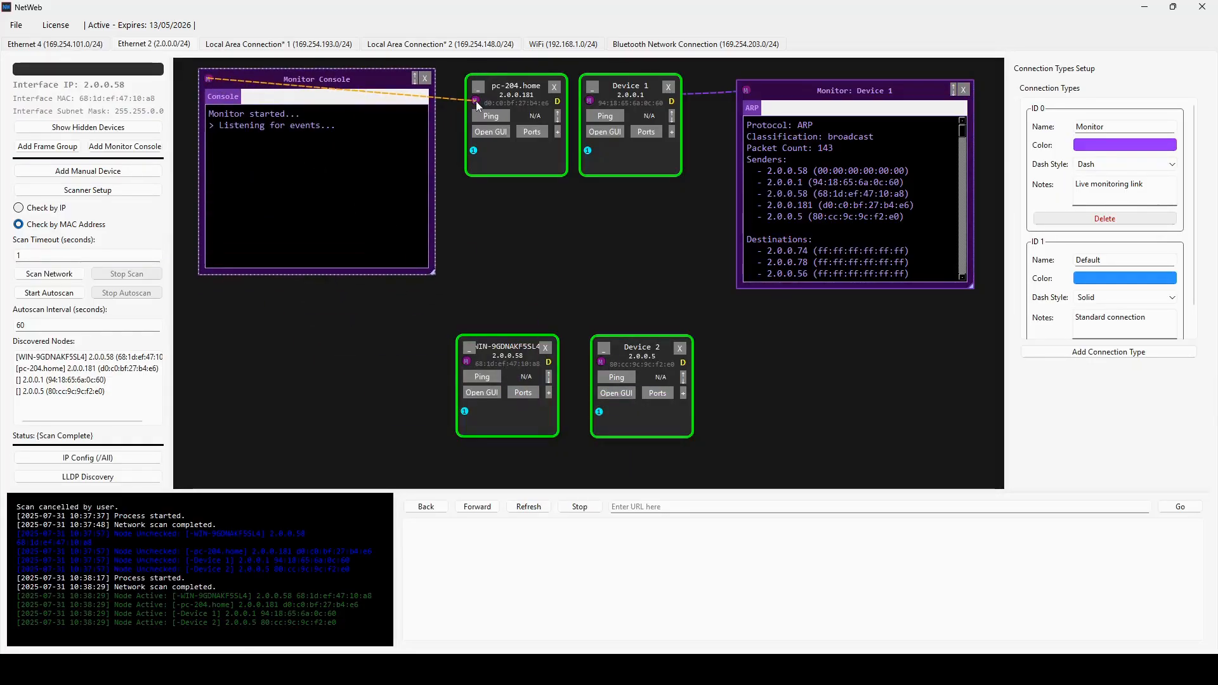
{"action": "left_click", "coordinate": [291, 97]}
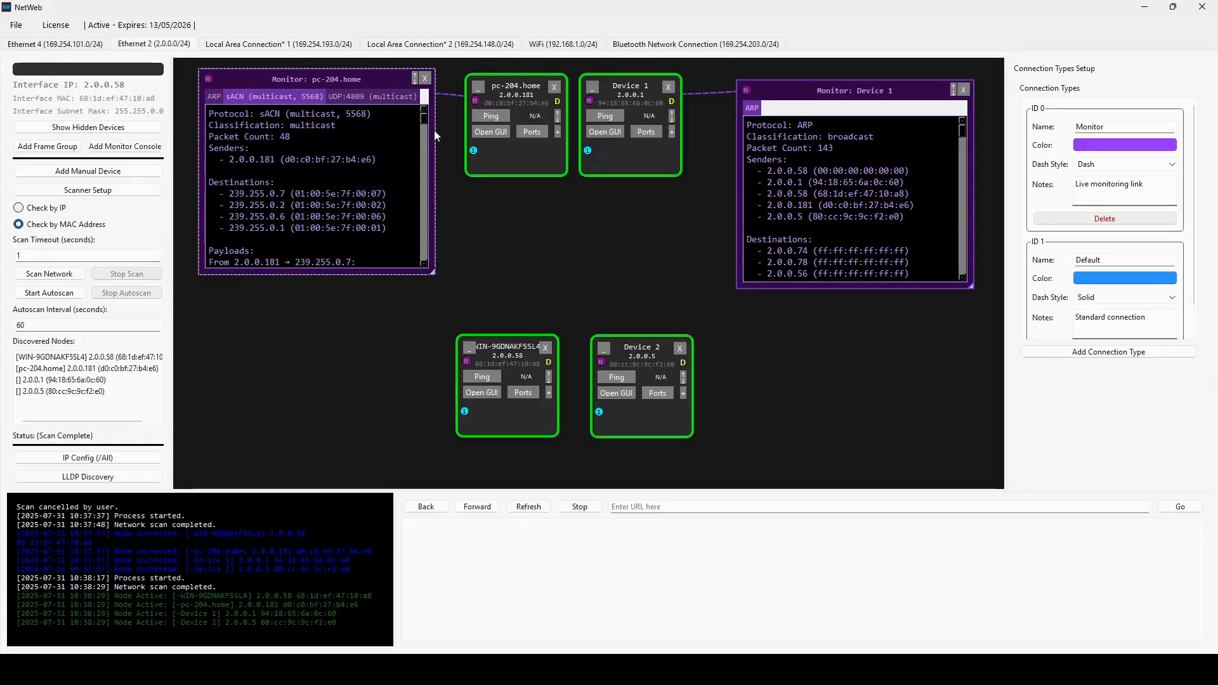
{"action": "scroll", "coordinate": [425, 122], "scroll_direction": "down", "scroll_amount": 5}
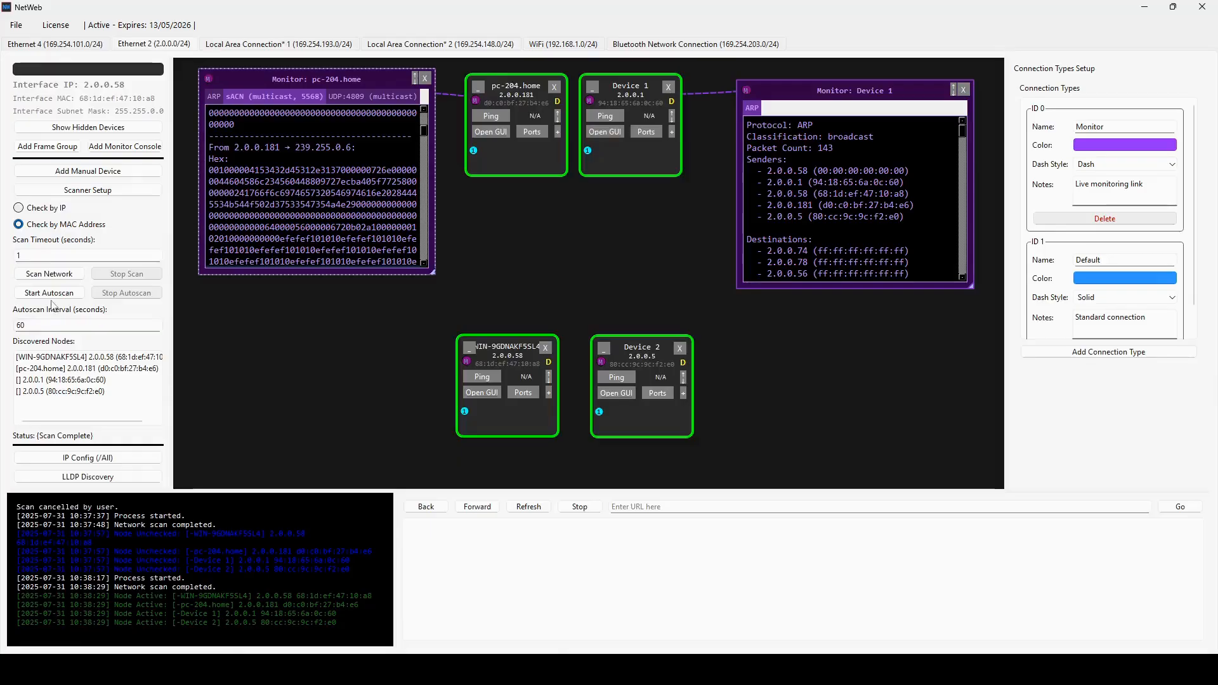
- Set the autoscan interval to 2 seconds, run the autoscan for a while and stop it
{"action": "left_click_drag", "start_coordinate": [51, 324], "coordinate": [14, 326]}
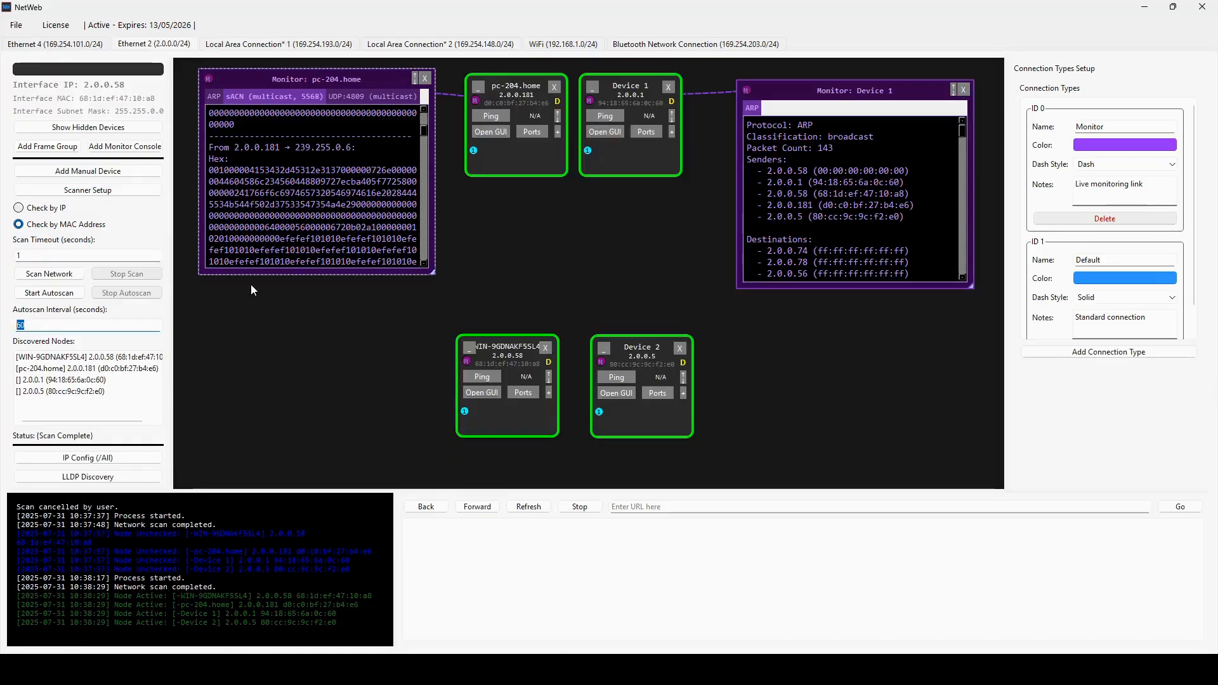
{"action": "type", "text": "2"}
{"action": "left_click", "coordinate": [72, 296]}
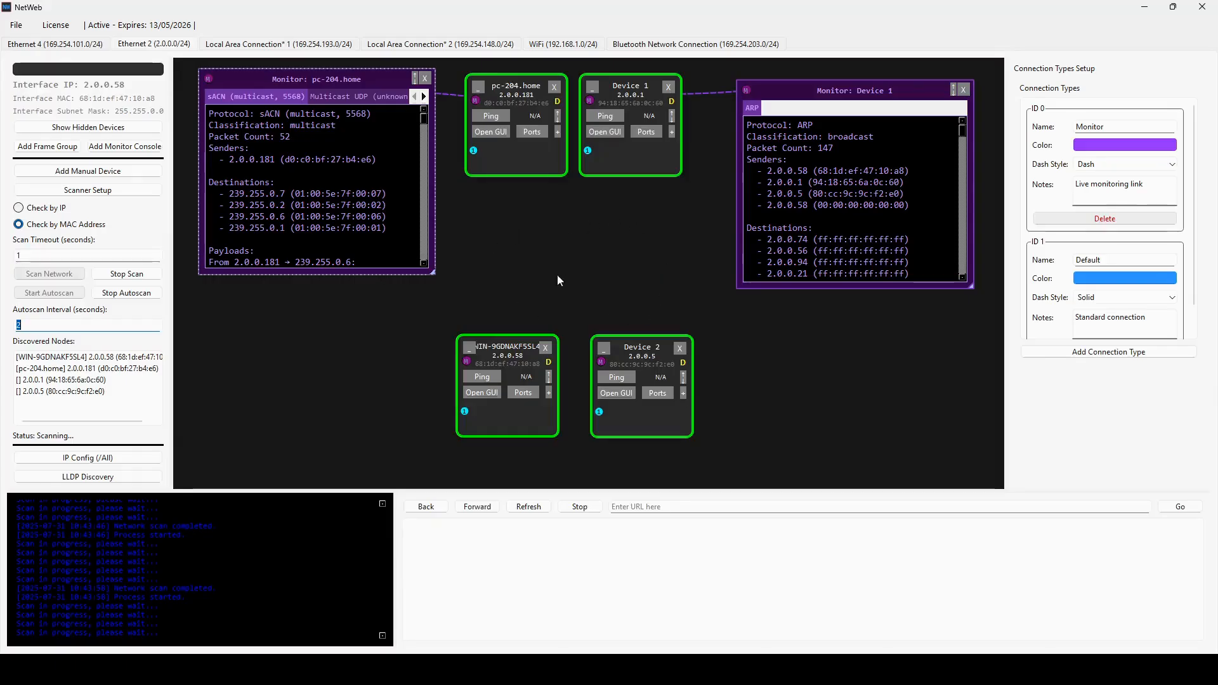
{"action": "left_click", "coordinate": [131, 293]}
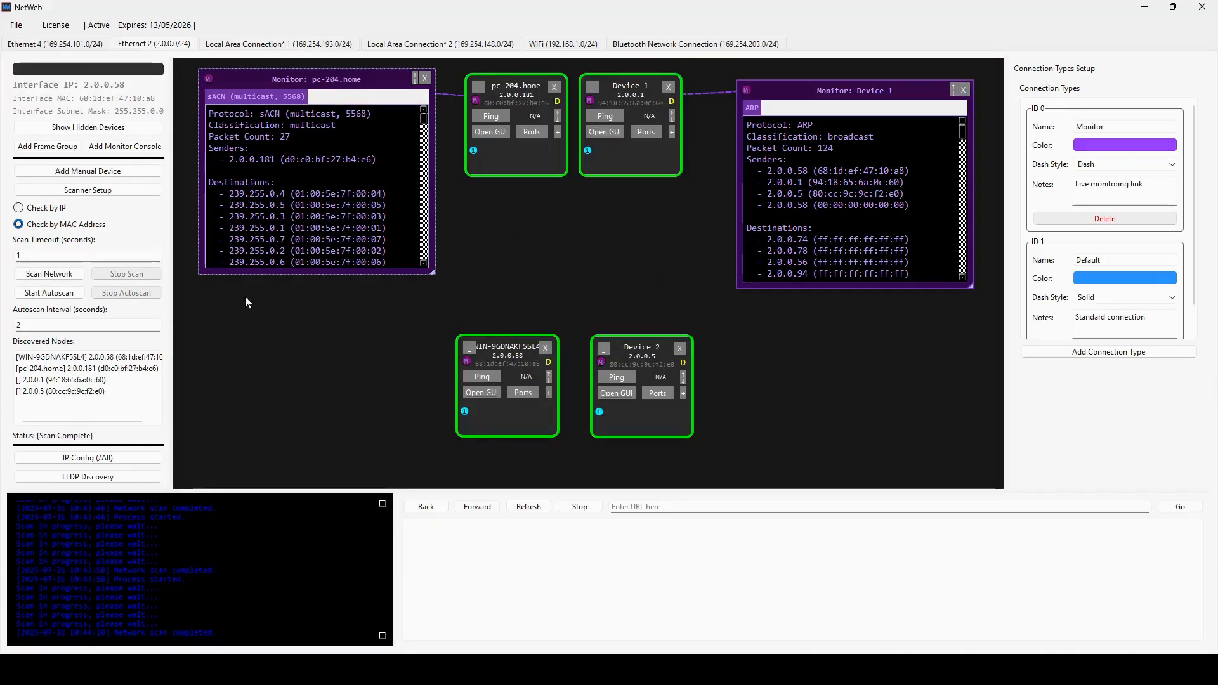
- Add the subnet 2.0.1.0/24 to the scanner's list of networks and scan the network again
{"action": "left_click", "coordinate": [116, 190]}
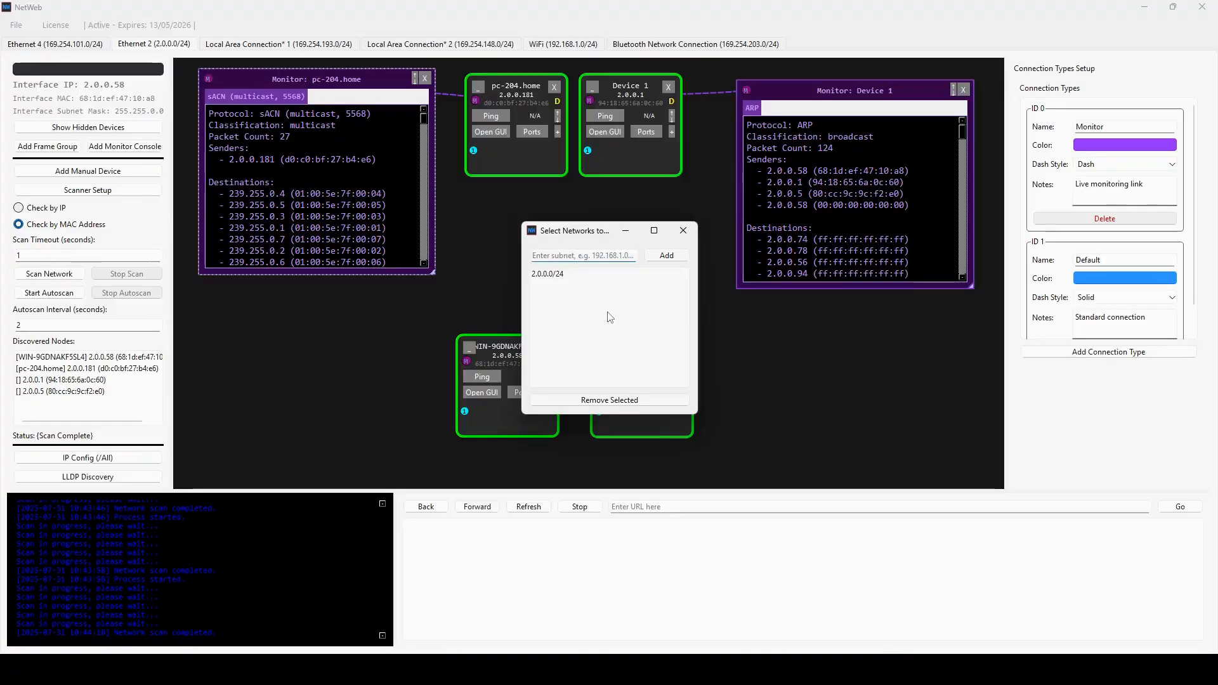
{"action": "type", "text": "2.0"}
{"action": "key", "text": "BackSpace"}
{"action": "type", "text": "2"}
{"action": "key", "text": "BackSpace"}
{"action": "type", "text": "1.0/"}
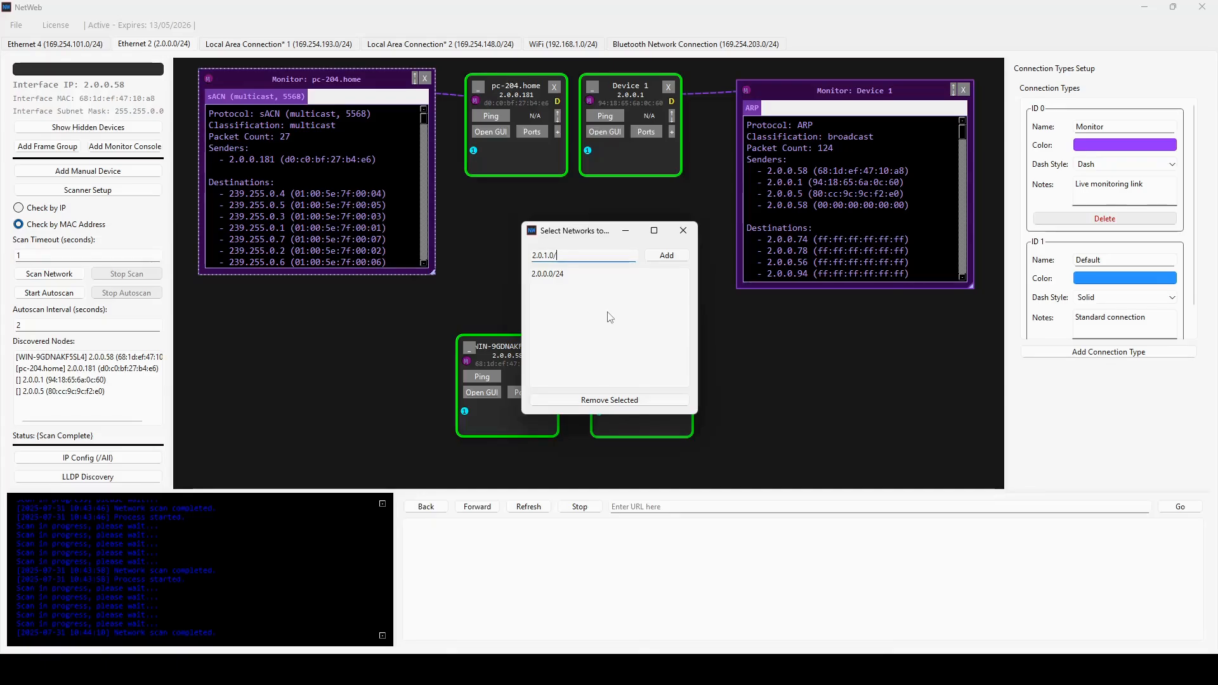
{"action": "type", "text": "24"}
{"action": "left_click", "coordinate": [659, 258]}
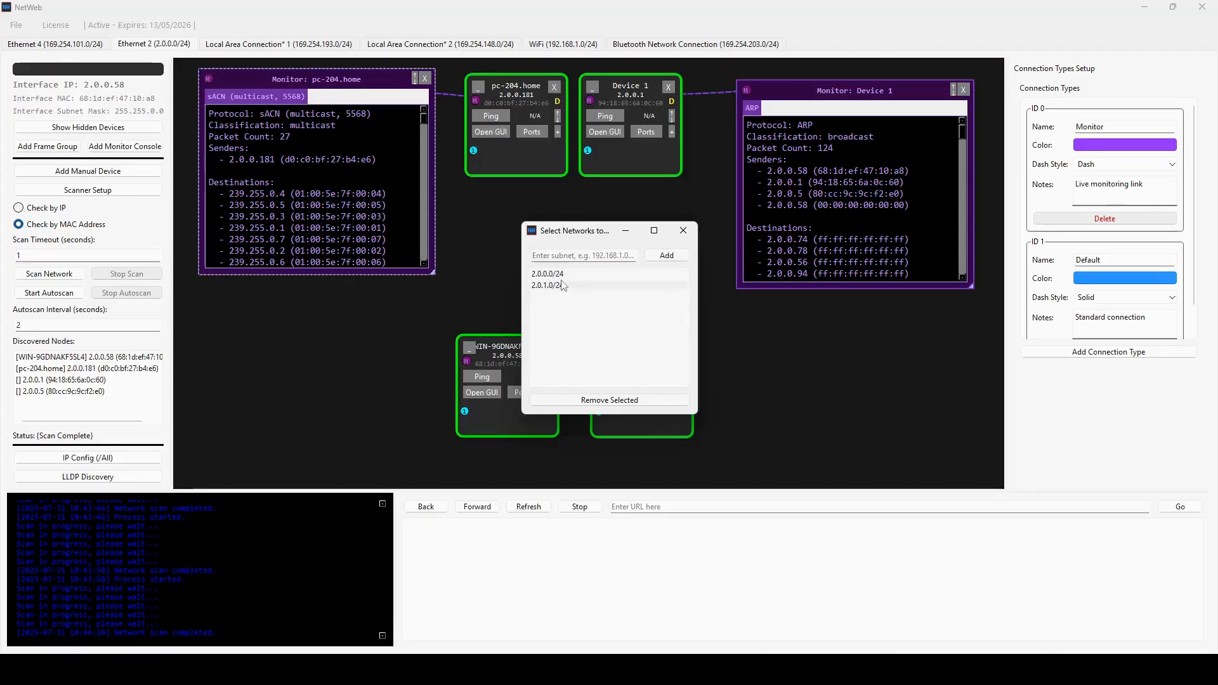
{"action": "left_click", "coordinate": [683, 230]}
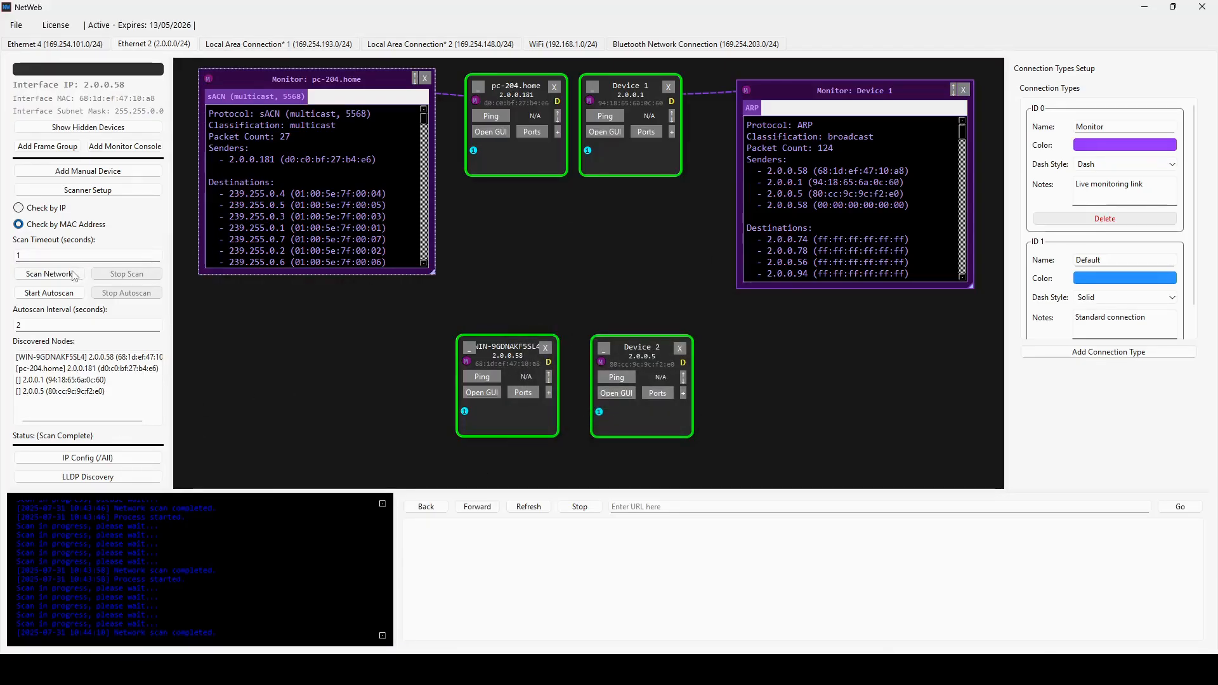
{"action": "left_click", "coordinate": [49, 274]}
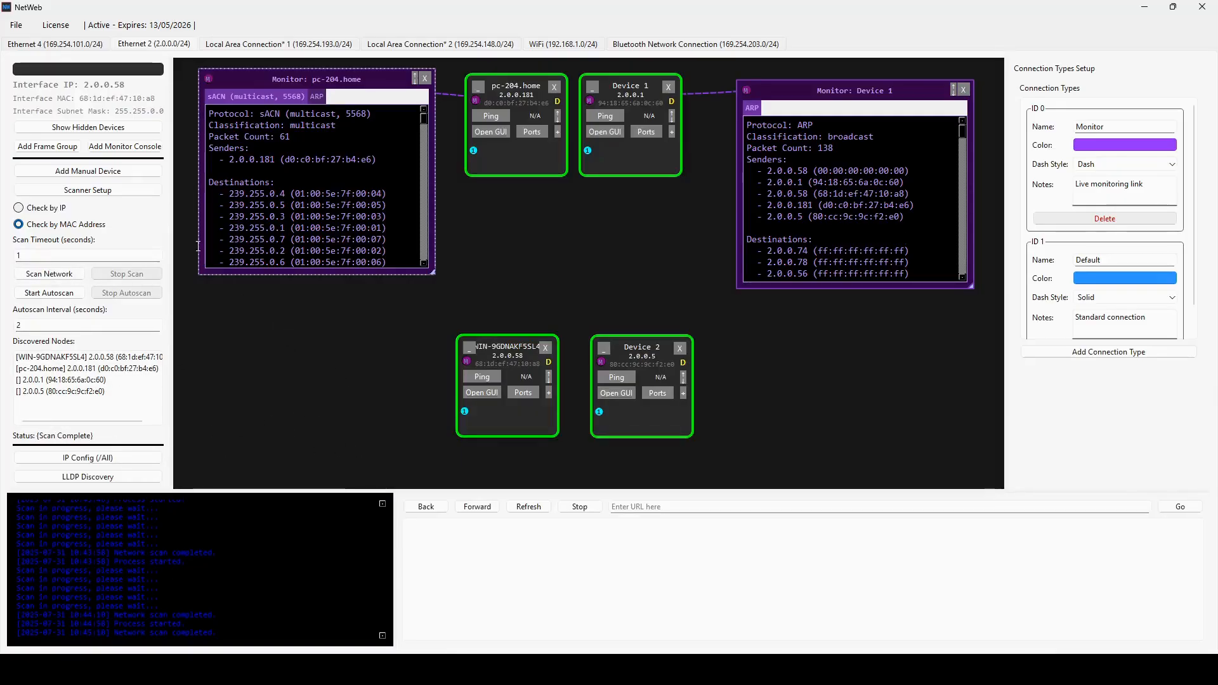
- Add the subnet 192.168.1.0/24 to the scanner's list of networks
{"action": "left_click", "coordinate": [88, 189]}
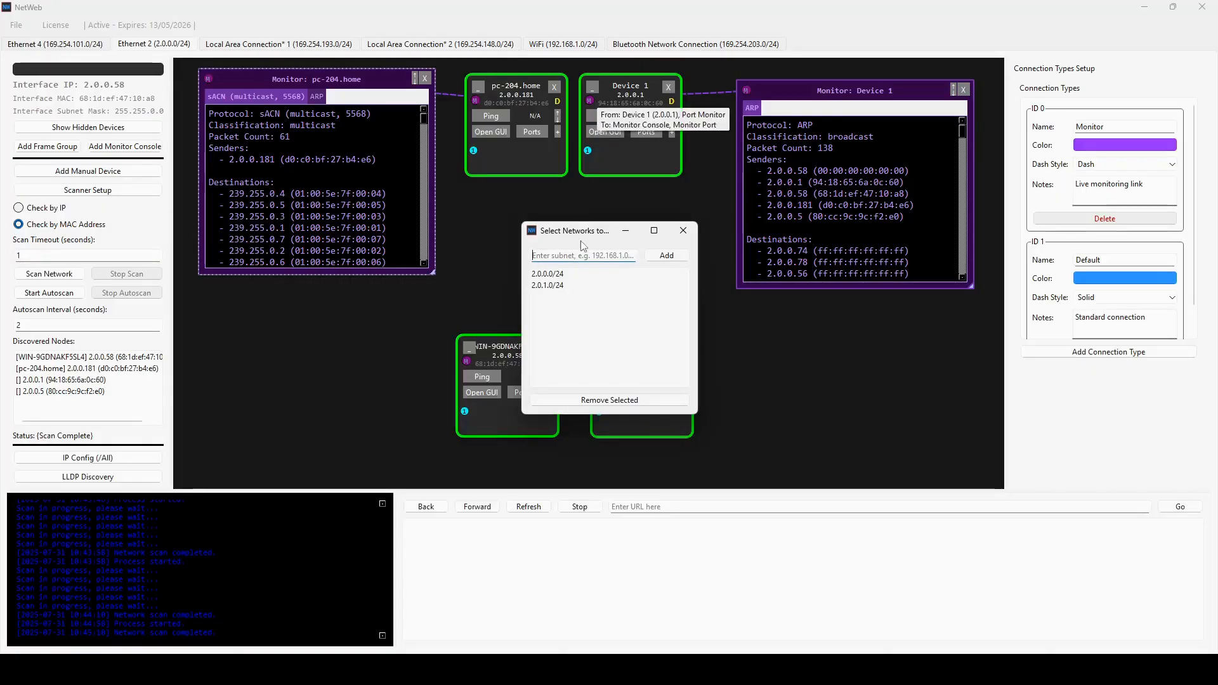
{"action": "type", "text": "192"}
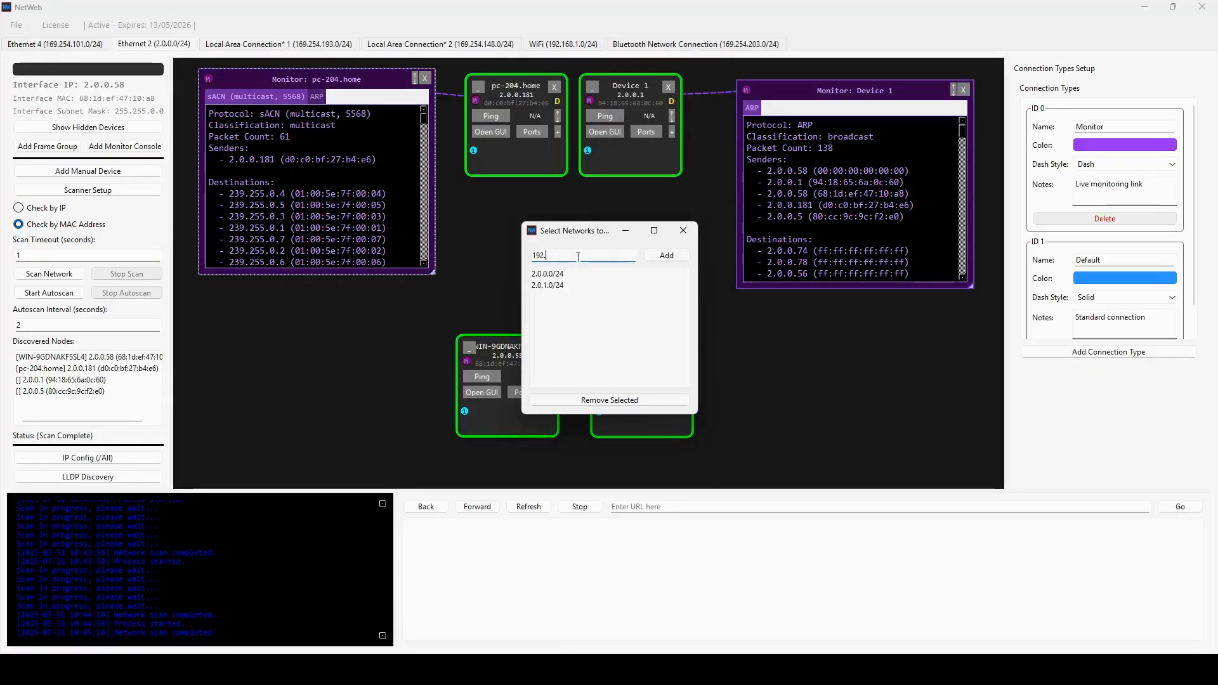
{"action": "type", "text": ".168.1.1/24"}
{"action": "left_click", "coordinate": [660, 257]}
- Remove the subnet 2.0.1.0/24 from the scanner's list of networks and scan the network
{"action": "left_click", "coordinate": [564, 285]}
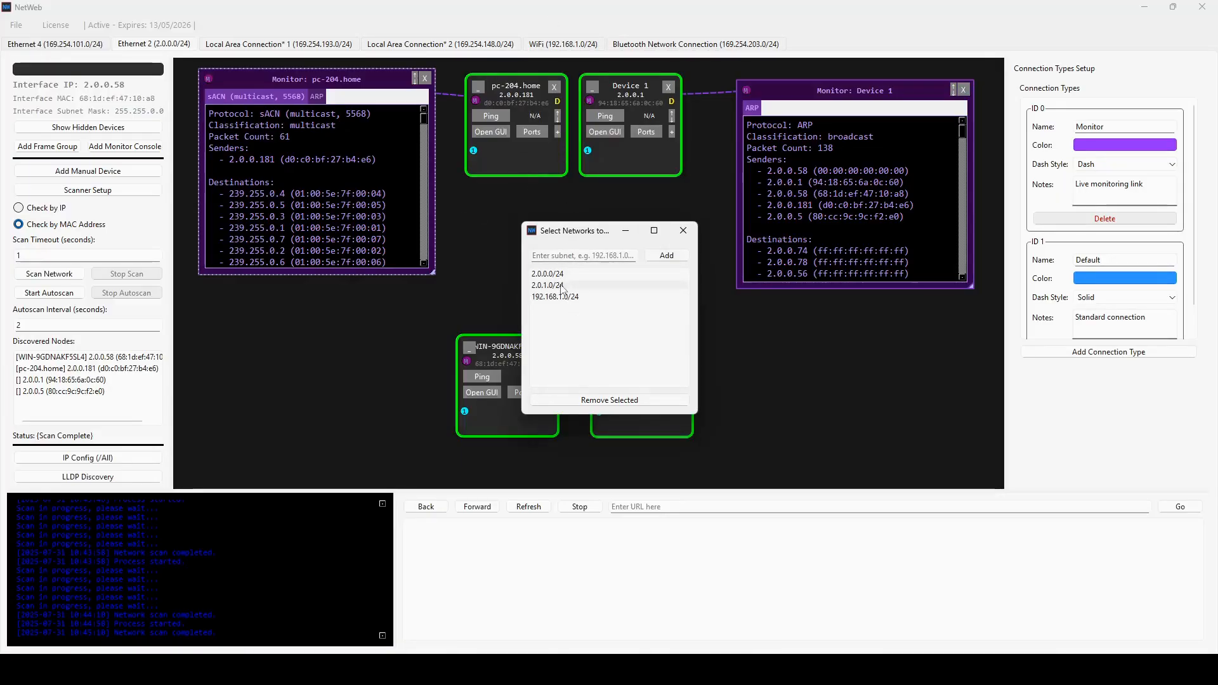
{"action": "left_click", "coordinate": [589, 402]}
{"action": "left_click", "coordinate": [683, 232]}
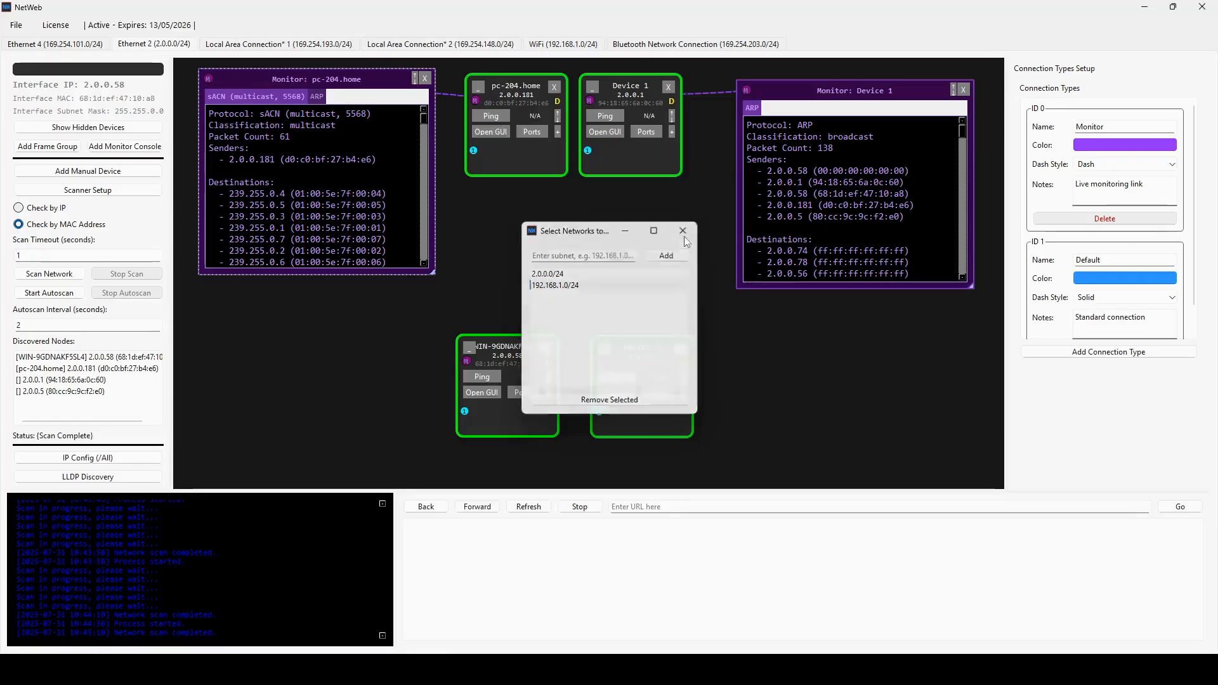
{"action": "left_click", "coordinate": [50, 277]}
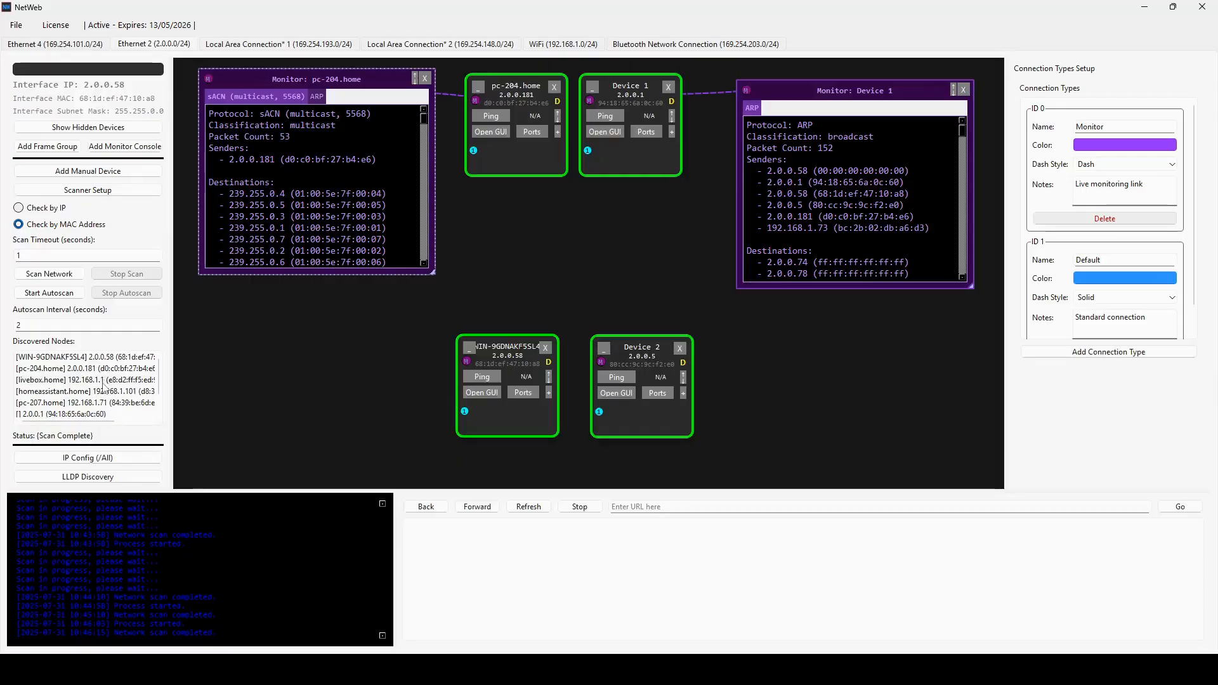
- Add all discovered nodes to the scene and move the three new 192.168.1.x devices into the free area beside Device 2
{"action": "scroll", "coordinate": [103, 398], "scroll_direction": "down", "scroll_amount": 1}
{"action": "right_click", "coordinate": [111, 381]}
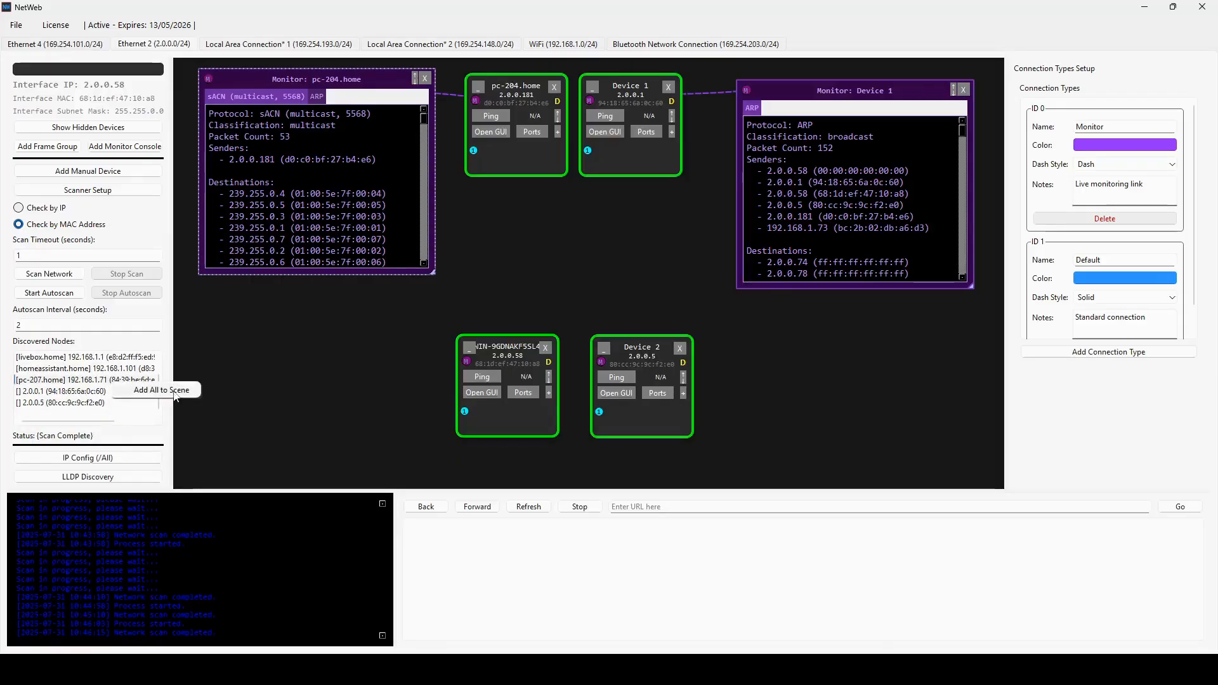
{"action": "left_click", "coordinate": [174, 389]}
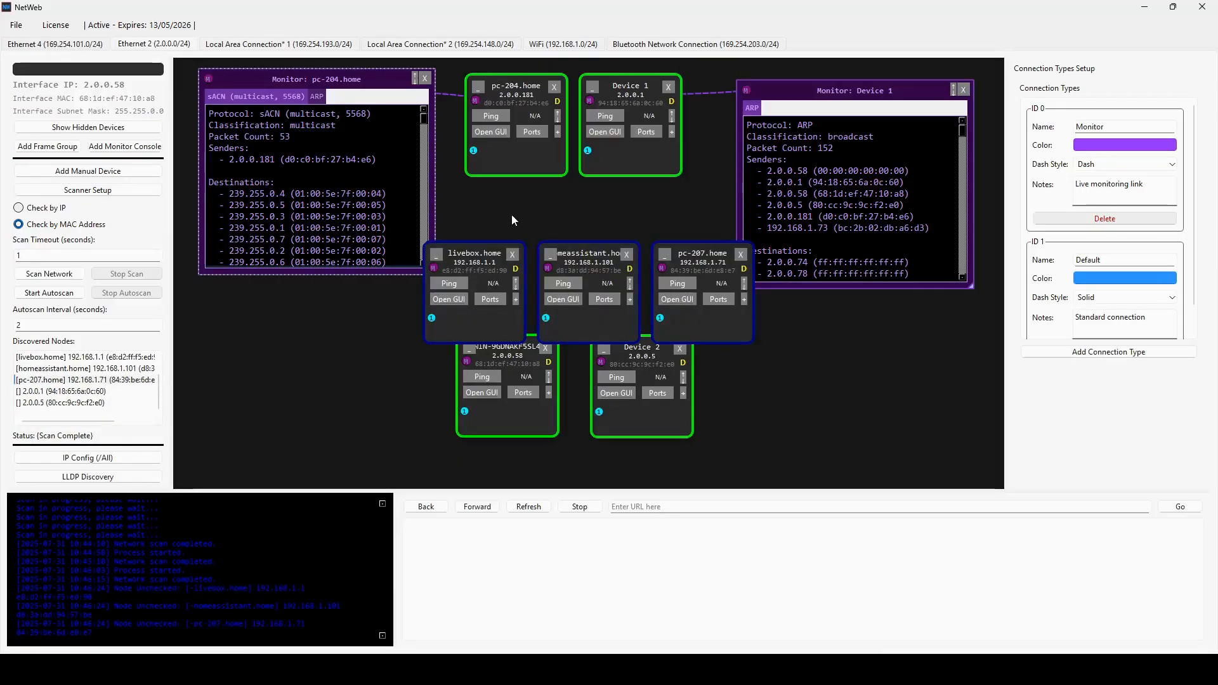
{"action": "left_click_drag", "start_coordinate": [715, 328], "coordinate": [997, 455]}
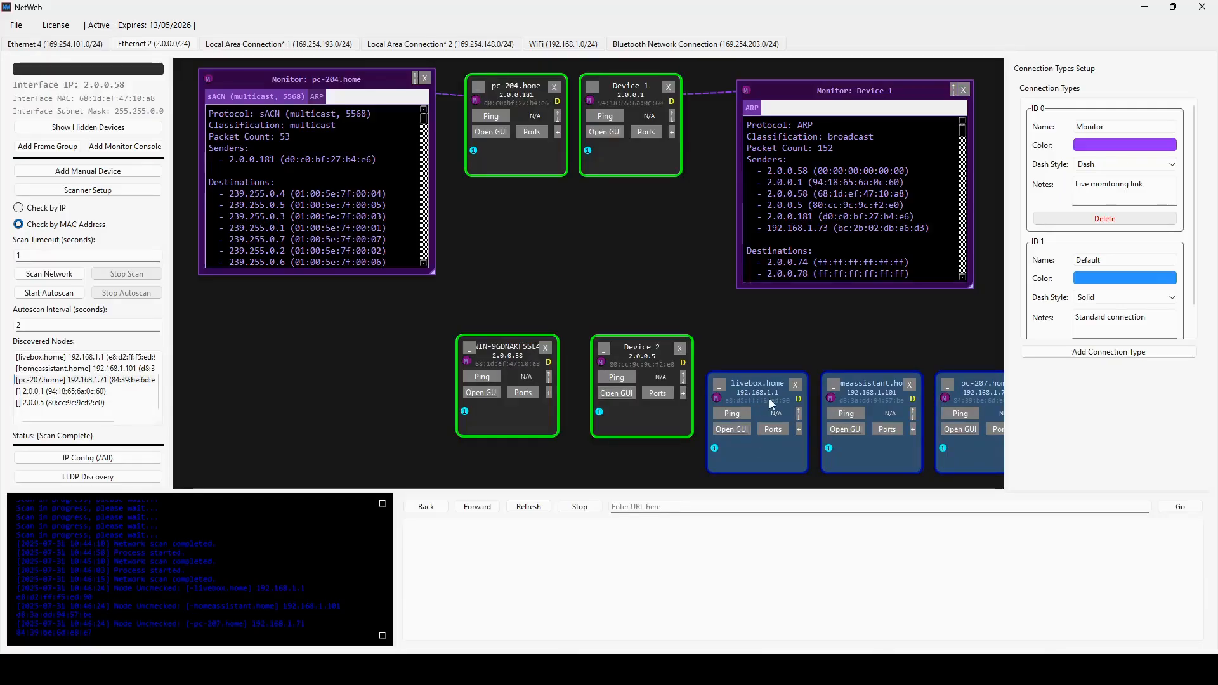
{"action": "left_click", "coordinate": [272, 386]}
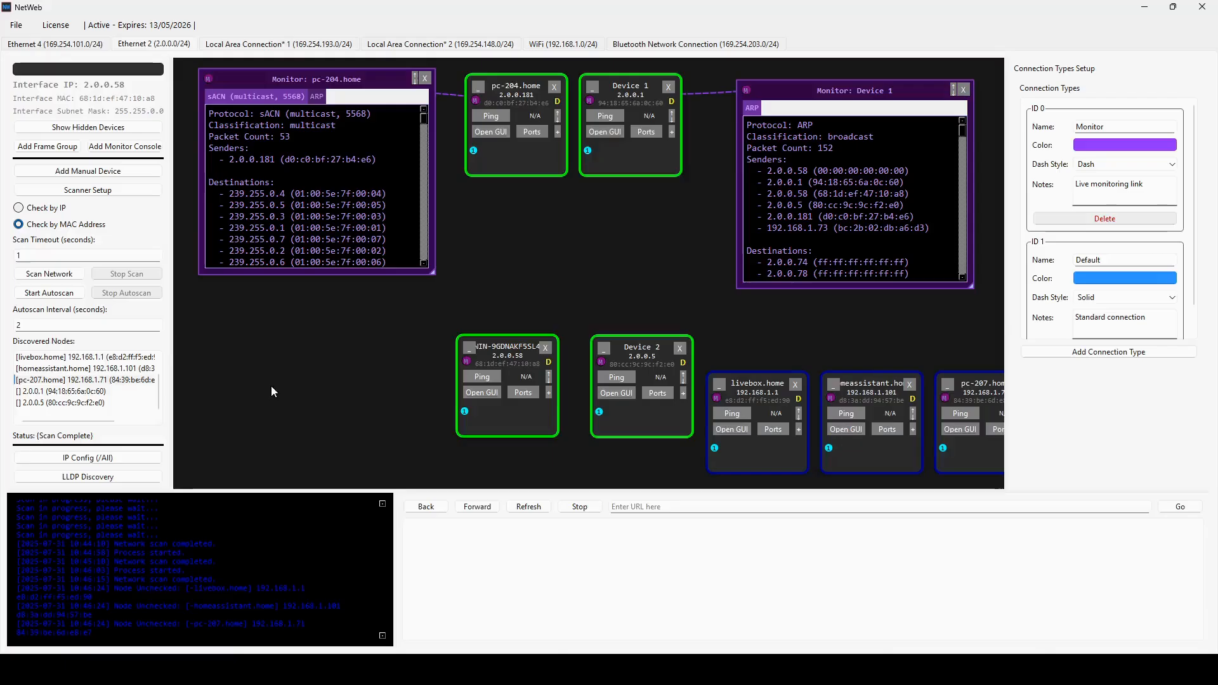
- Scan the network again to update the newly added devices, bringing all of them into view in the scene
{"action": "left_click", "coordinate": [37, 275]}
{"action": "scroll", "coordinate": [794, 345], "scroll_direction": "down", "scroll_amount": 1}
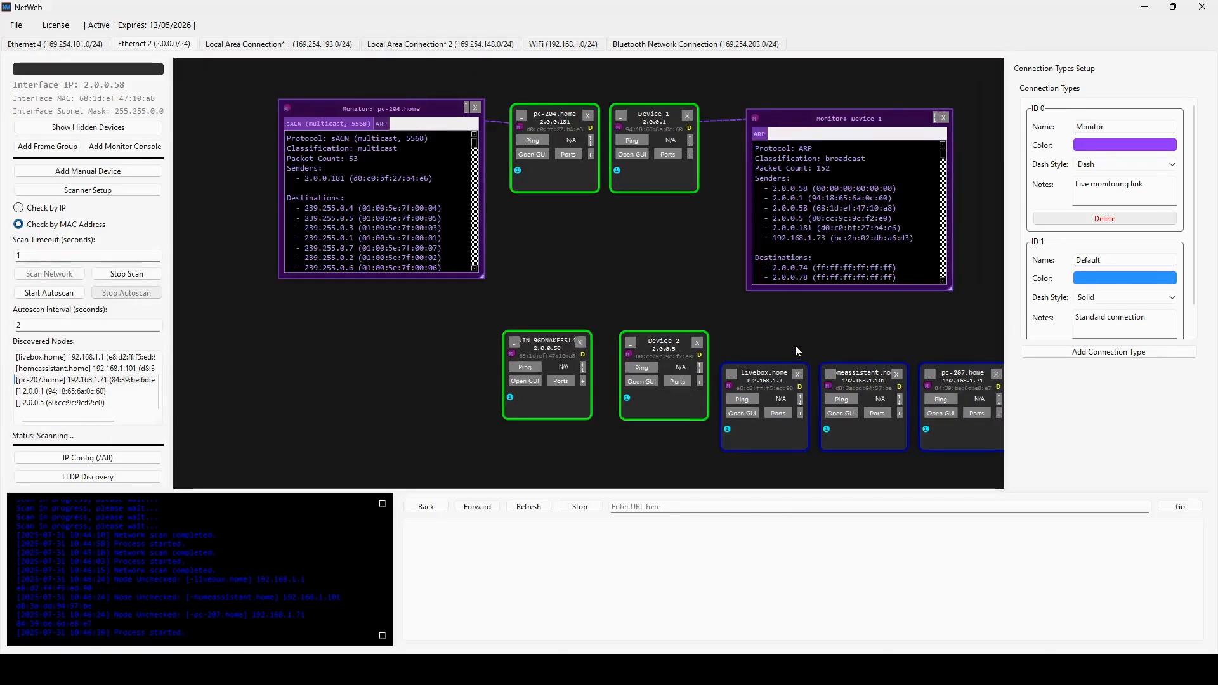
{"action": "left_click_drag", "start_coordinate": [785, 337], "coordinate": [707, 325]}
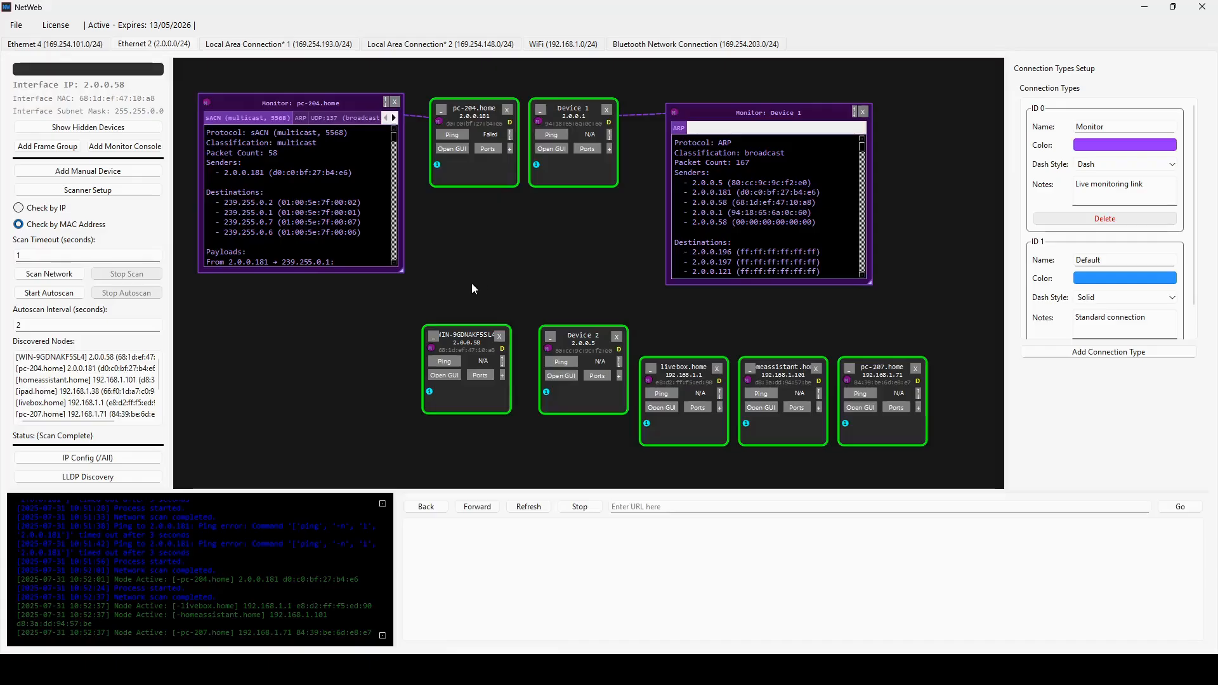
- Remove both subnets from the scanner's list of networks and add the single address 2.0.0.181/32
{"action": "left_click", "coordinate": [121, 190]}
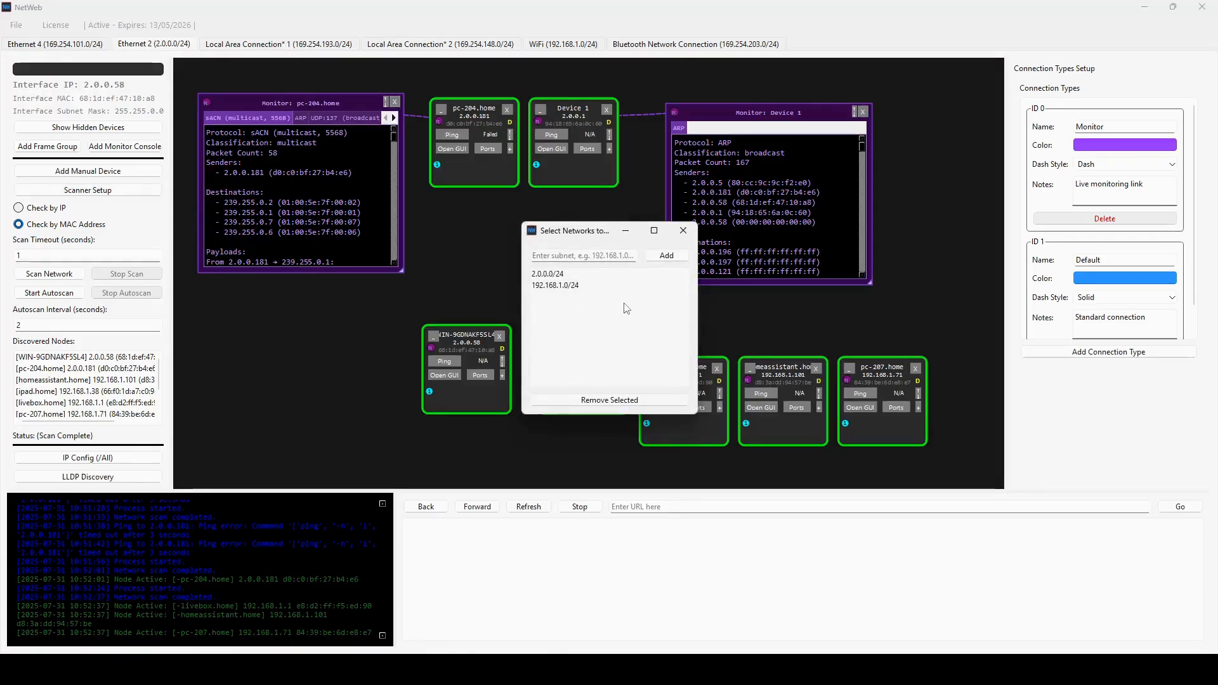
{"action": "left_click", "coordinate": [609, 399]}
{"action": "left_click", "coordinate": [581, 274]}
{"action": "left_click", "coordinate": [609, 400]}
{"action": "left_click", "coordinate": [597, 256]}
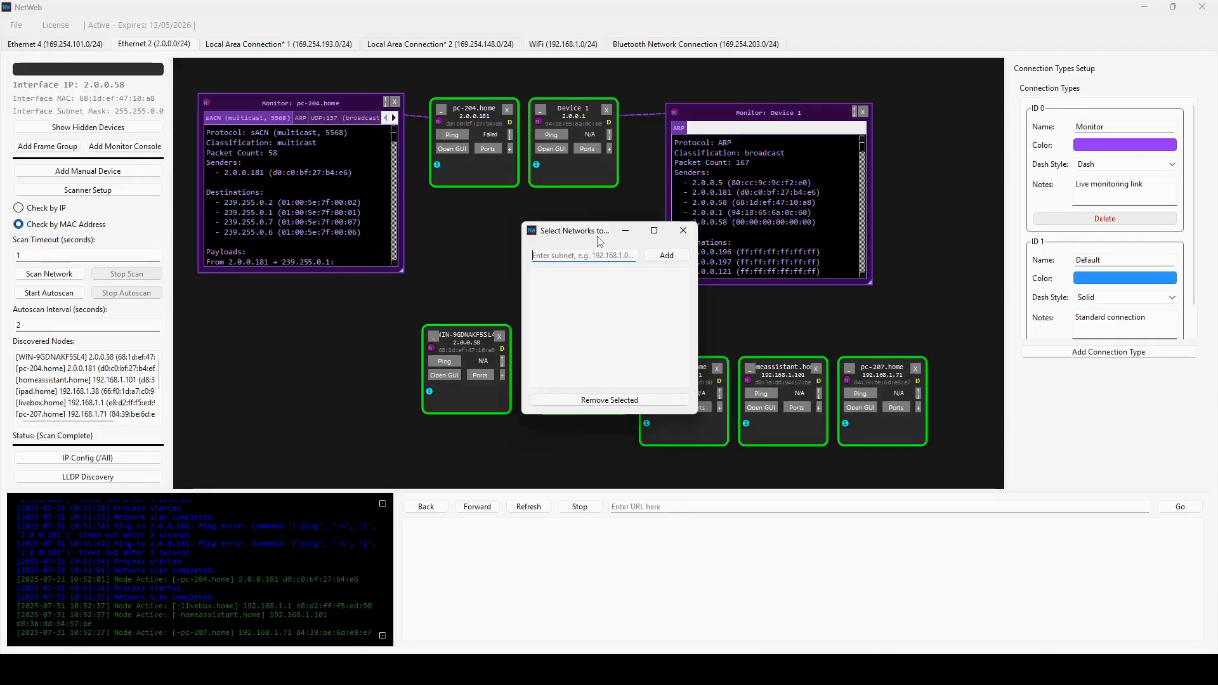
{"action": "type", "text": "2.0.0.181/32"}
{"action": "left_click", "coordinate": [671, 257]}
- Add the single addresses 2.0.0.1/32, 2.0.0.58/32 and 2.0.0.5/32 to the scanner's list of networks
{"action": "left_click_drag", "start_coordinate": [592, 234], "coordinate": [761, 87]}
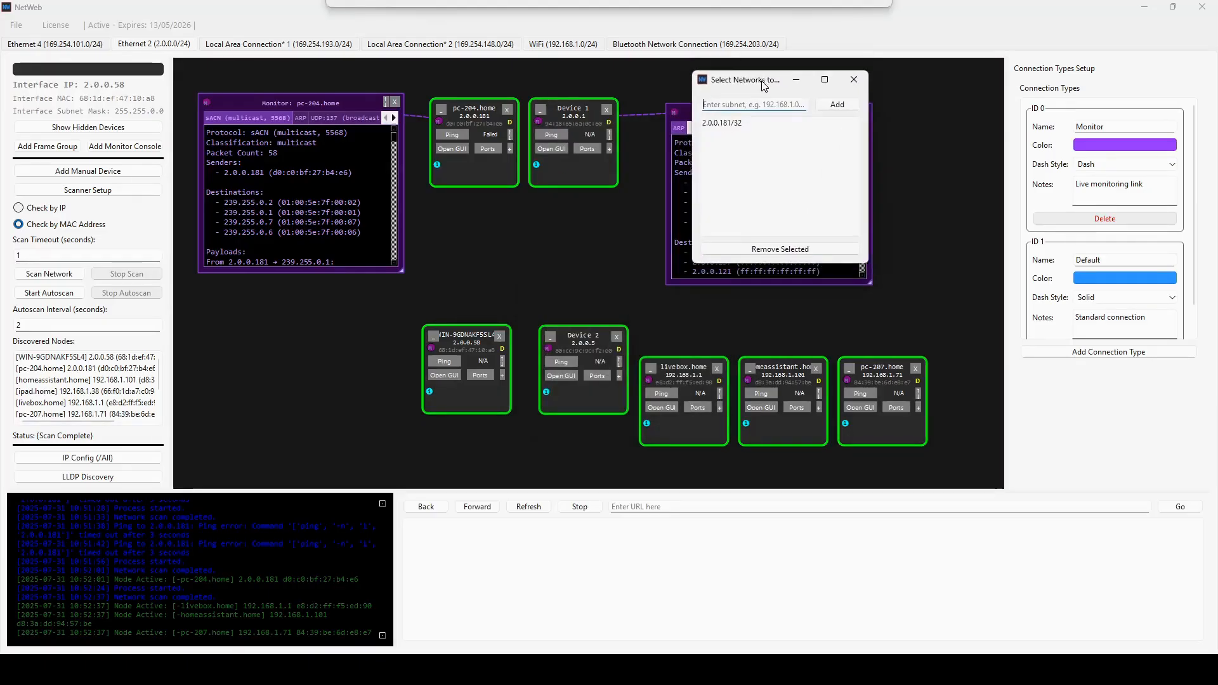
{"action": "type", "text": "2.0.0.1/32"}
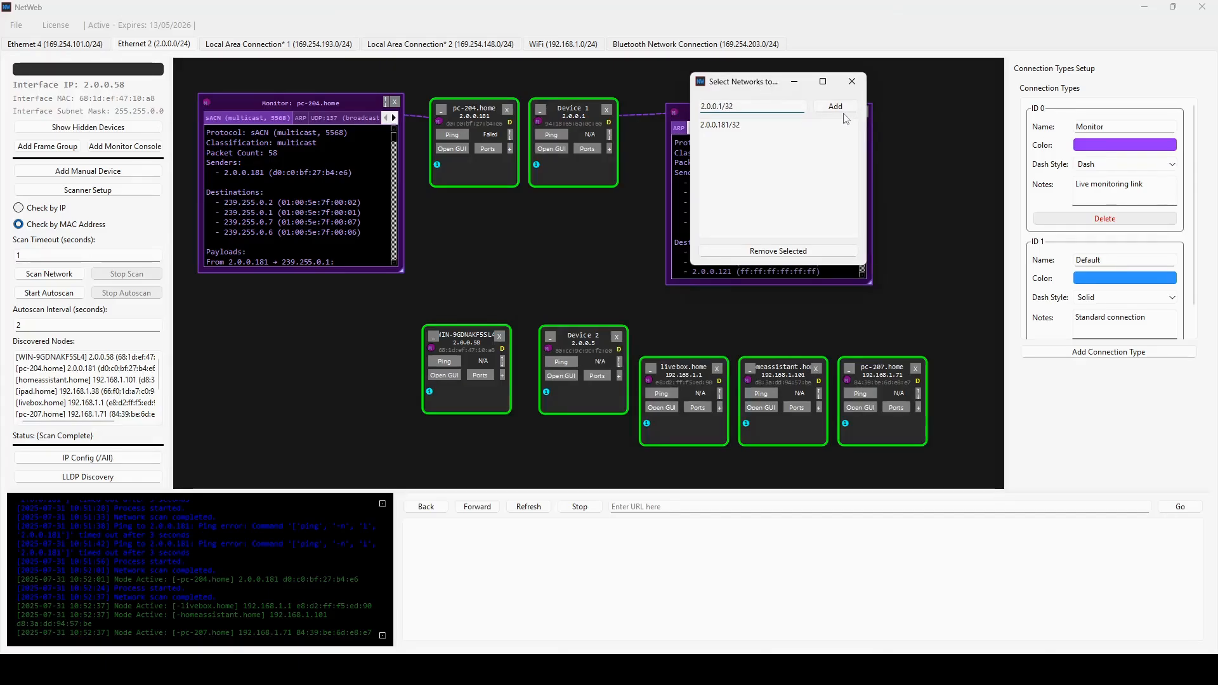
{"action": "key", "text": "Return"}
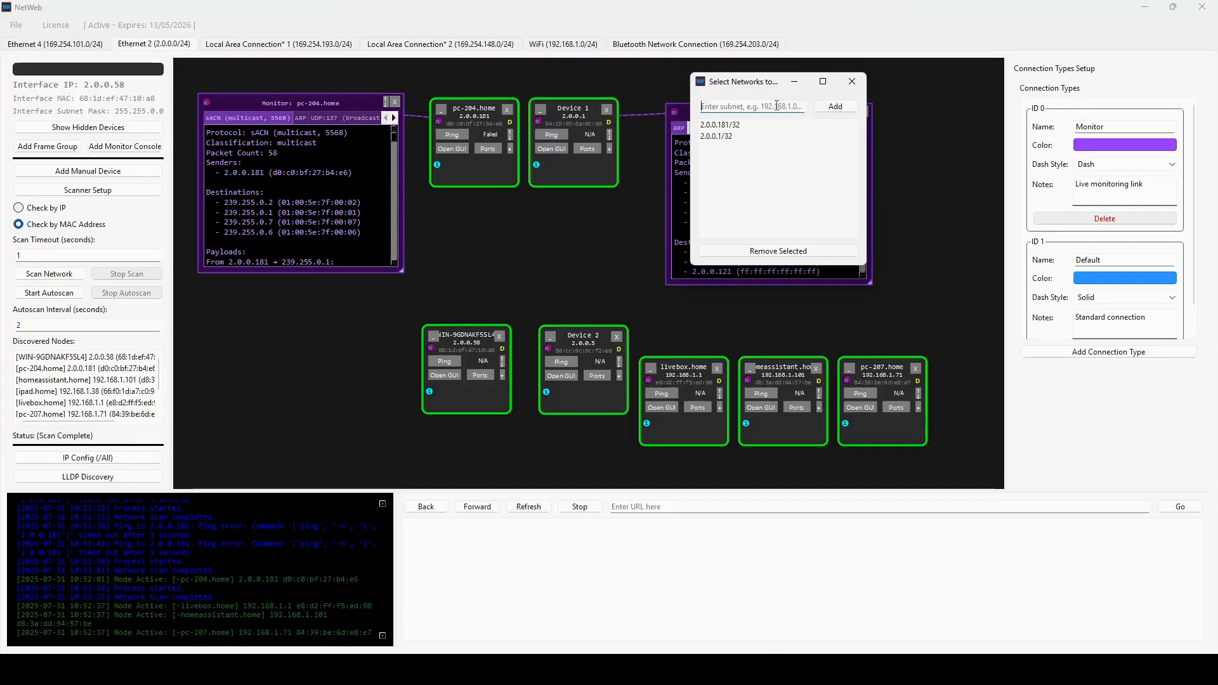
{"action": "type", "text": "2.0."}
{"action": "left_click", "coordinate": [833, 107]}
{"action": "left_click", "coordinate": [771, 110]}
{"action": "type", "text": "2.0.0.5/"}
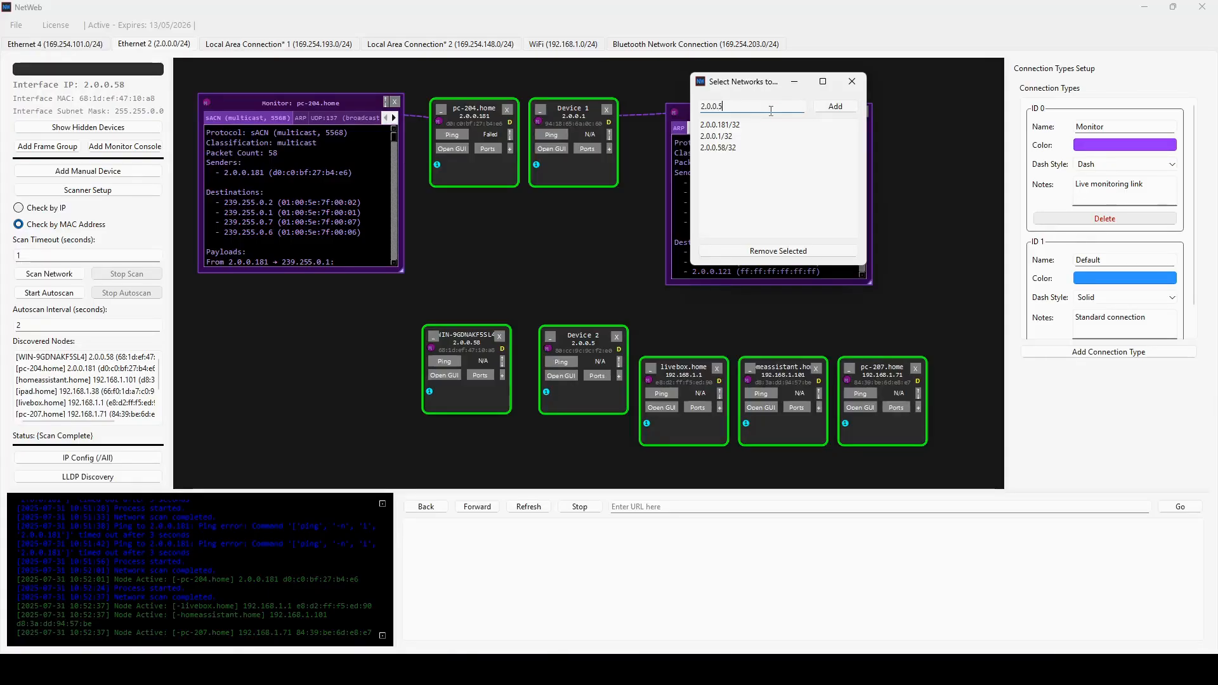
{"action": "type", "text": "32"}
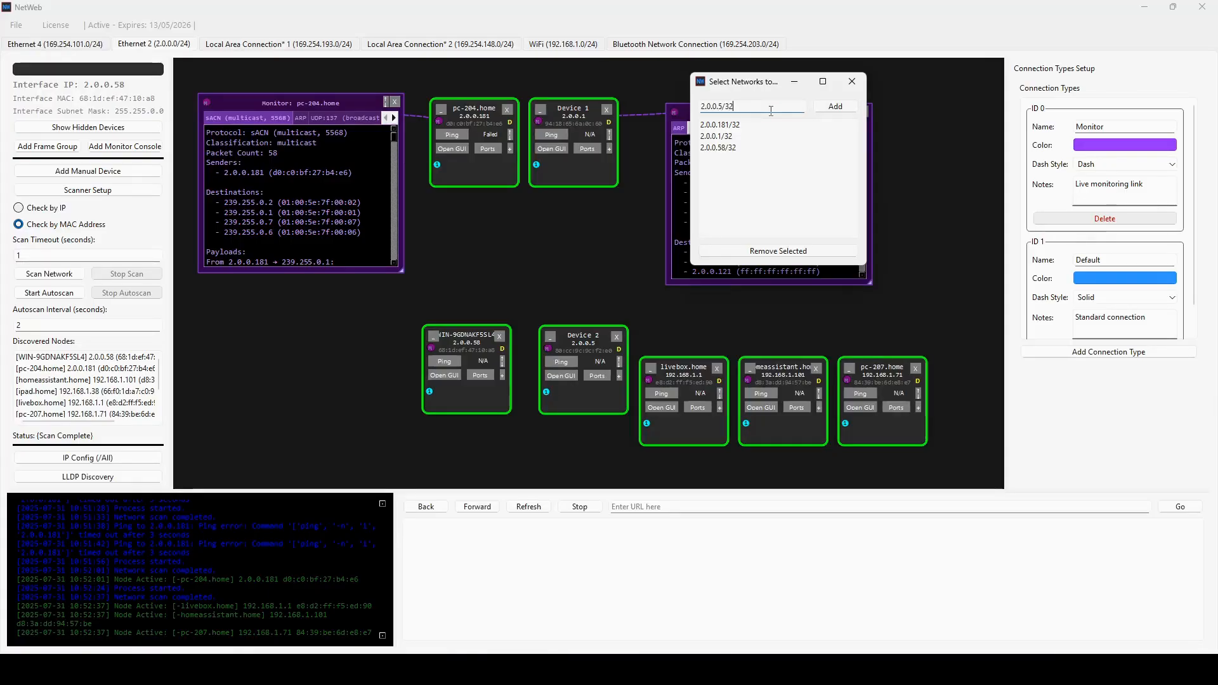
{"action": "left_click", "coordinate": [848, 87]}
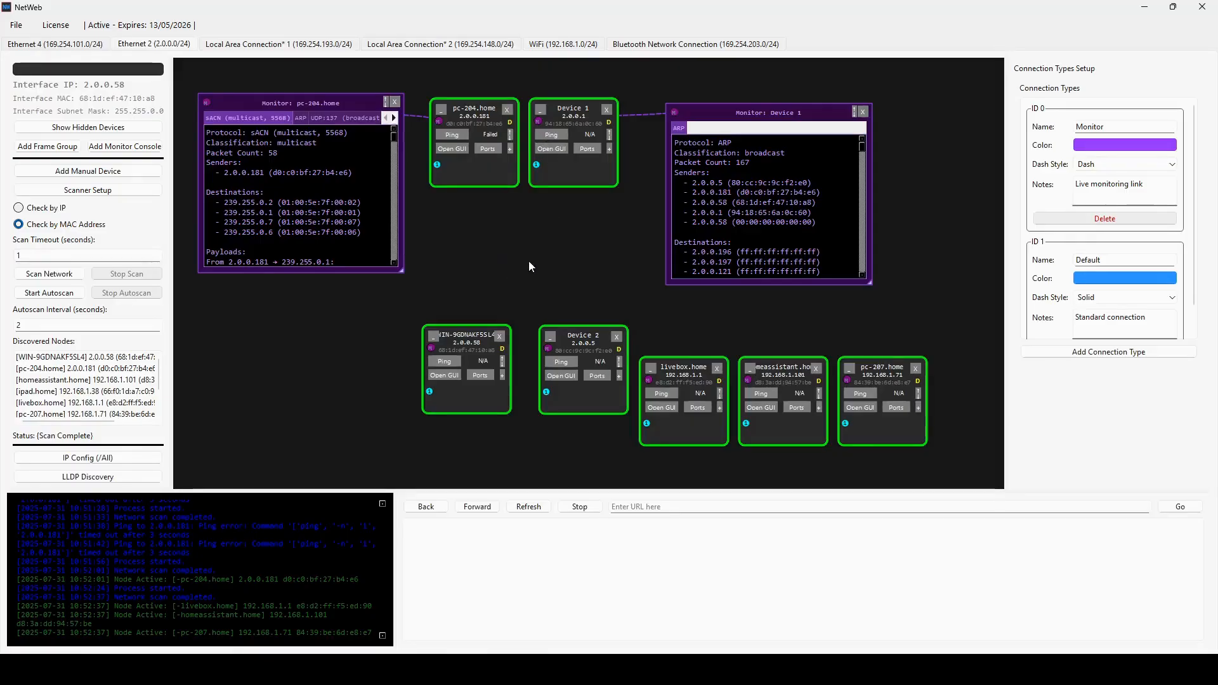
- Scan only the listed single addresses once and run the autoscan on them
{"action": "left_click", "coordinate": [49, 273]}
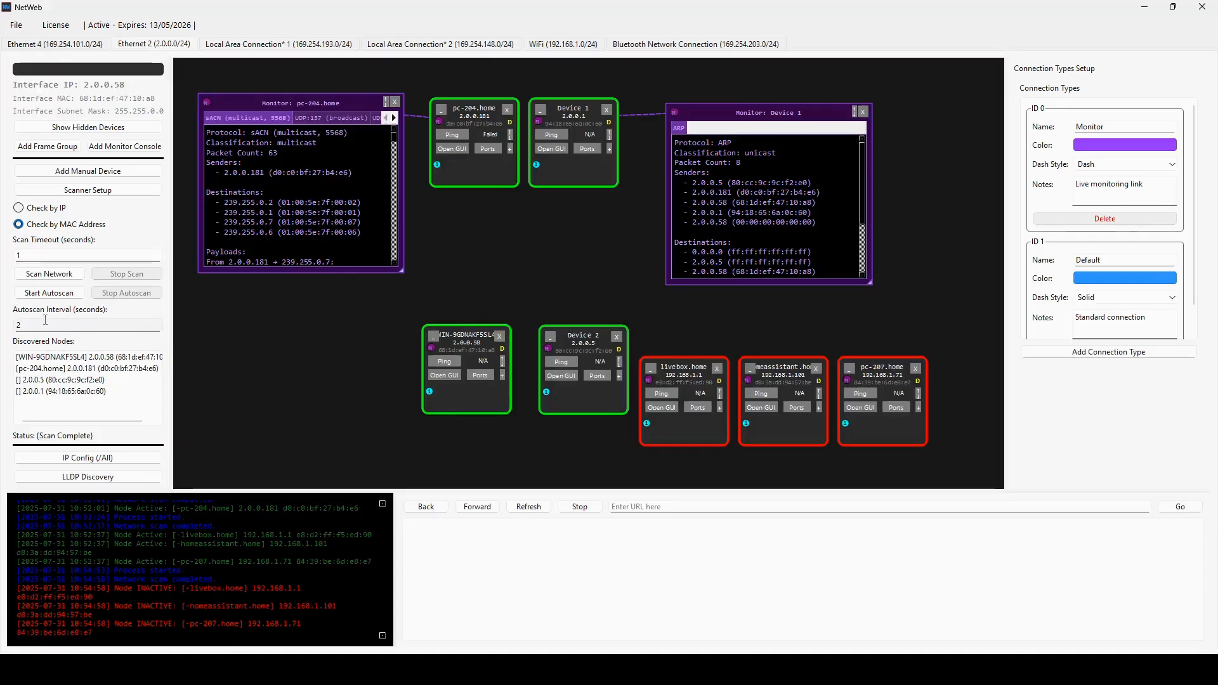
{"action": "left_click", "coordinate": [51, 294]}
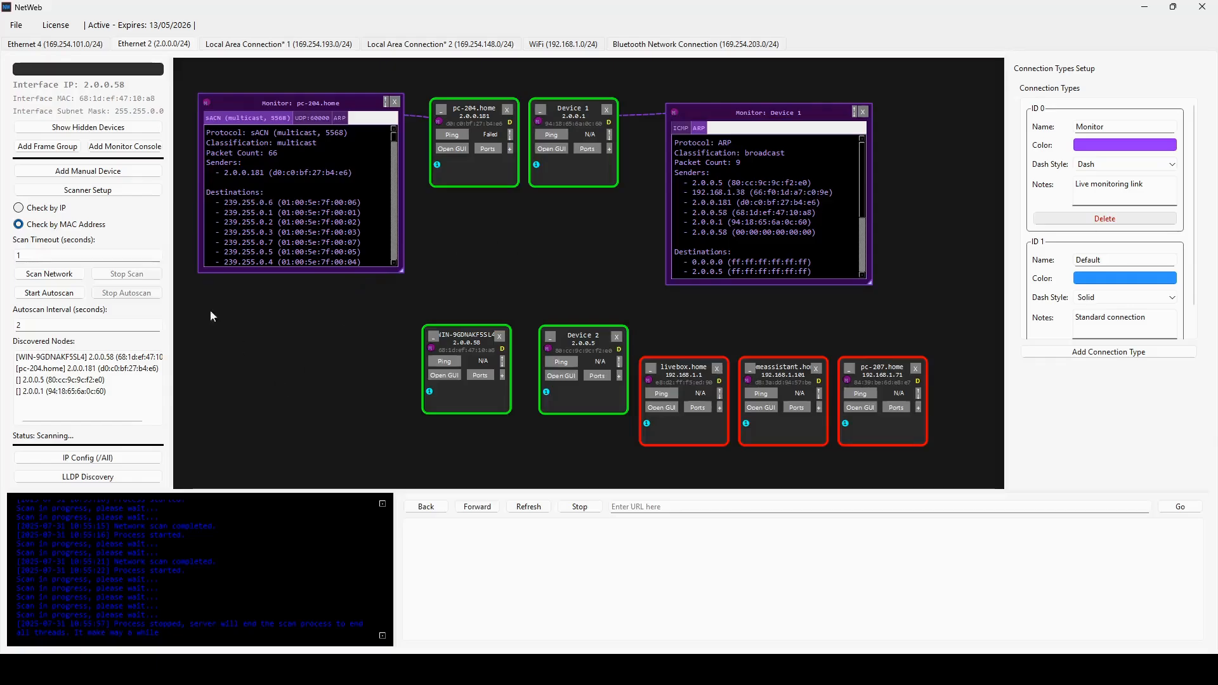
- Run an LLDP discovery and assign the port ID, system name, description and capabilities to Device 1, with auto connect enabled
{"action": "left_click", "coordinate": [96, 484]}
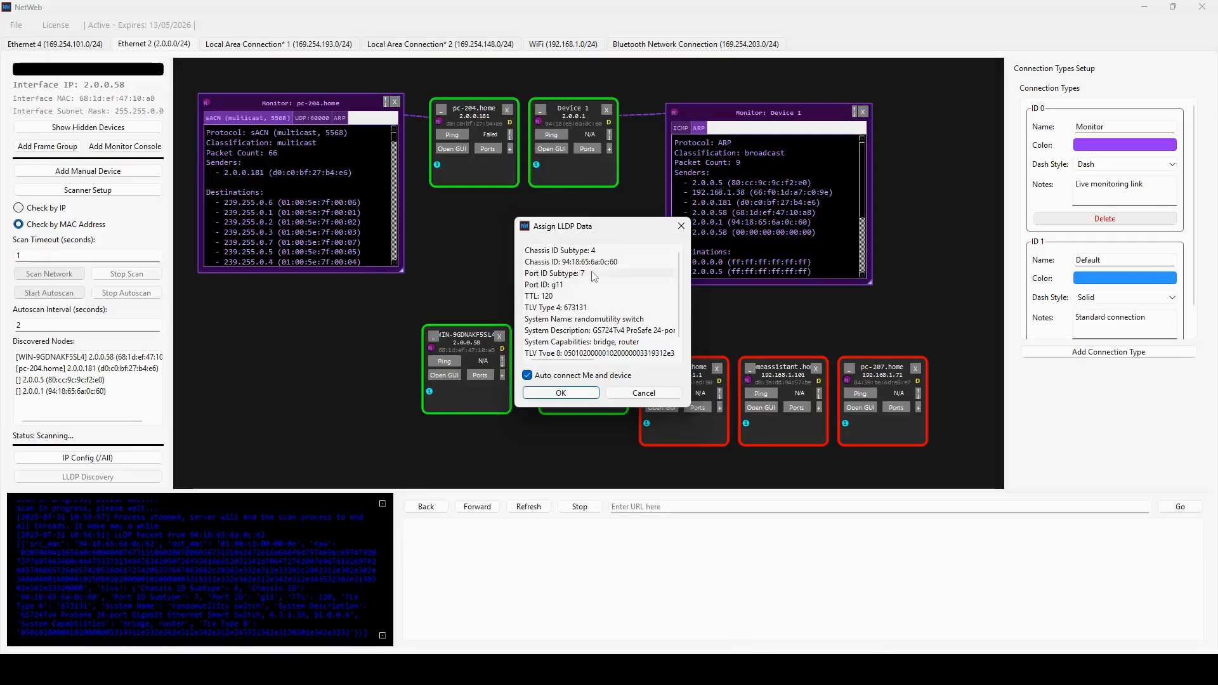
{"action": "left_click", "coordinate": [559, 289]}
{"action": "left_click", "coordinate": [587, 320]}
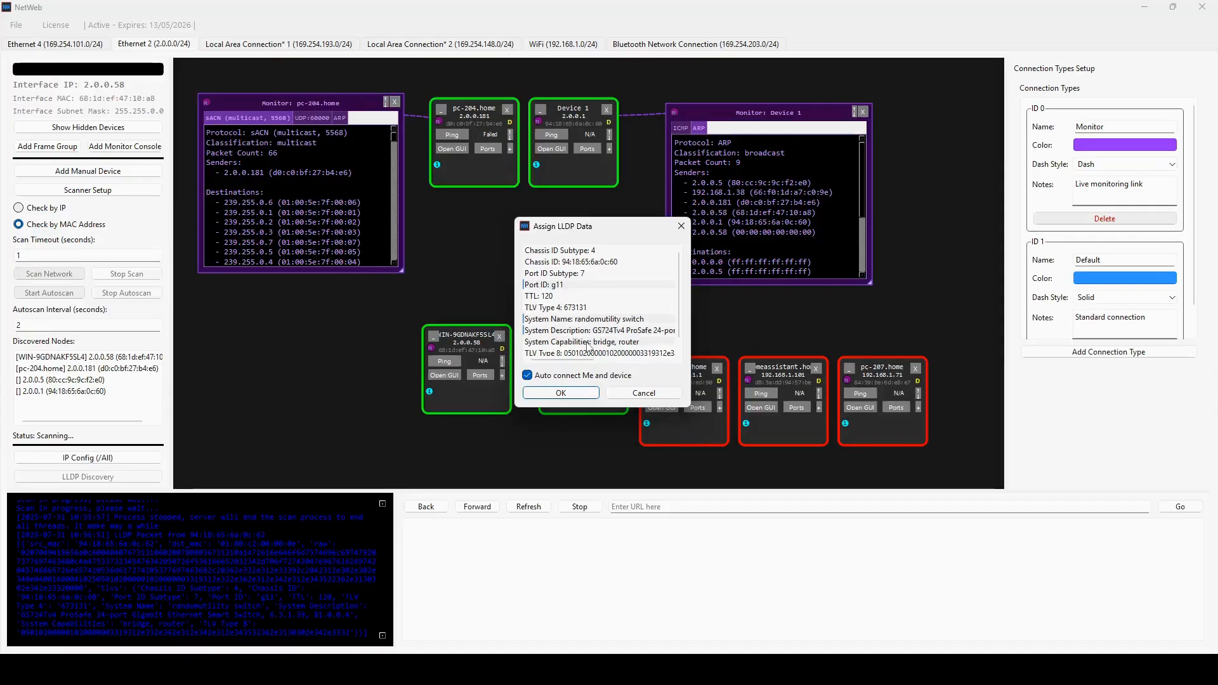
{"action": "scroll", "coordinate": [590, 336], "scroll_direction": "down", "scroll_amount": 1}
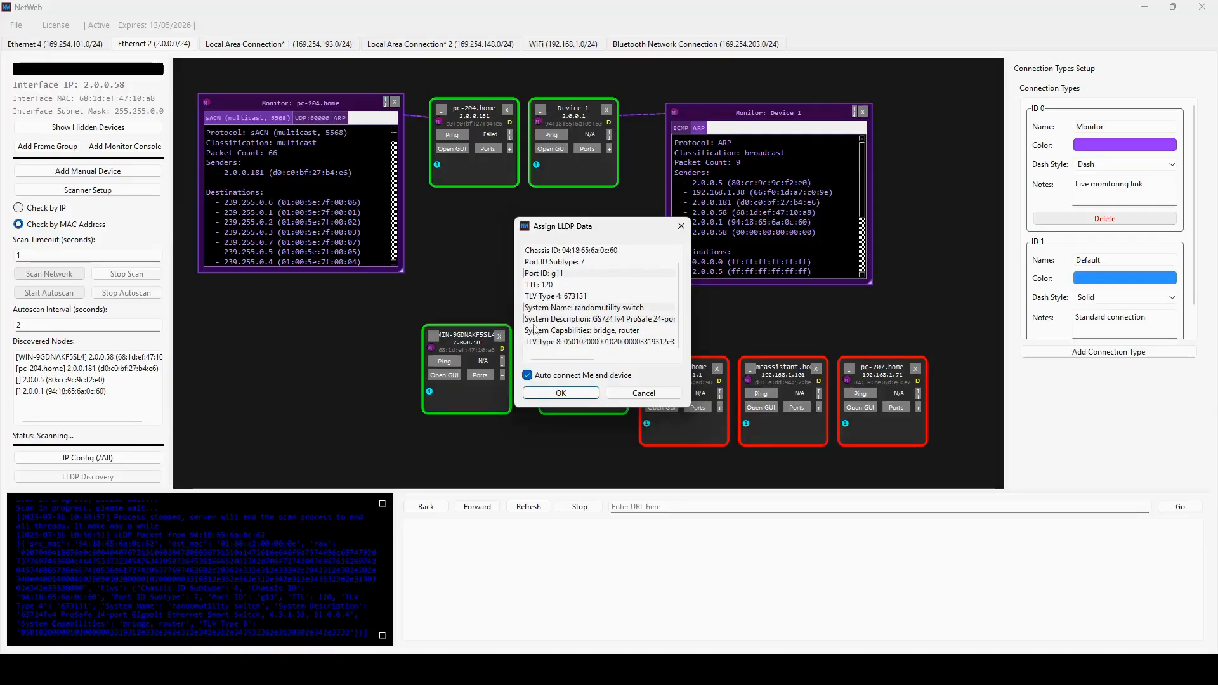
{"action": "left_click", "coordinate": [586, 330]}
{"action": "left_click", "coordinate": [561, 393]}
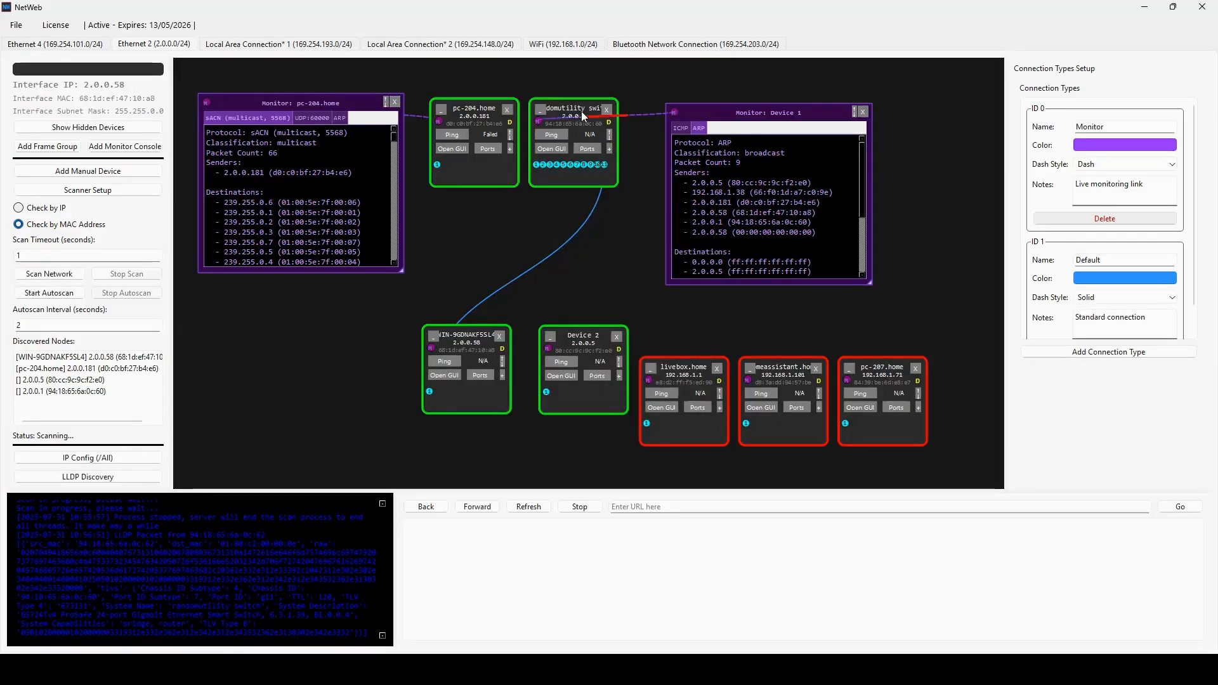
- Examine the ports and the LLDP notes stored on the randomutility switch device
{"action": "mouse_move", "coordinate": [607, 170]}
{"action": "mouse_move", "coordinate": [540, 183]}
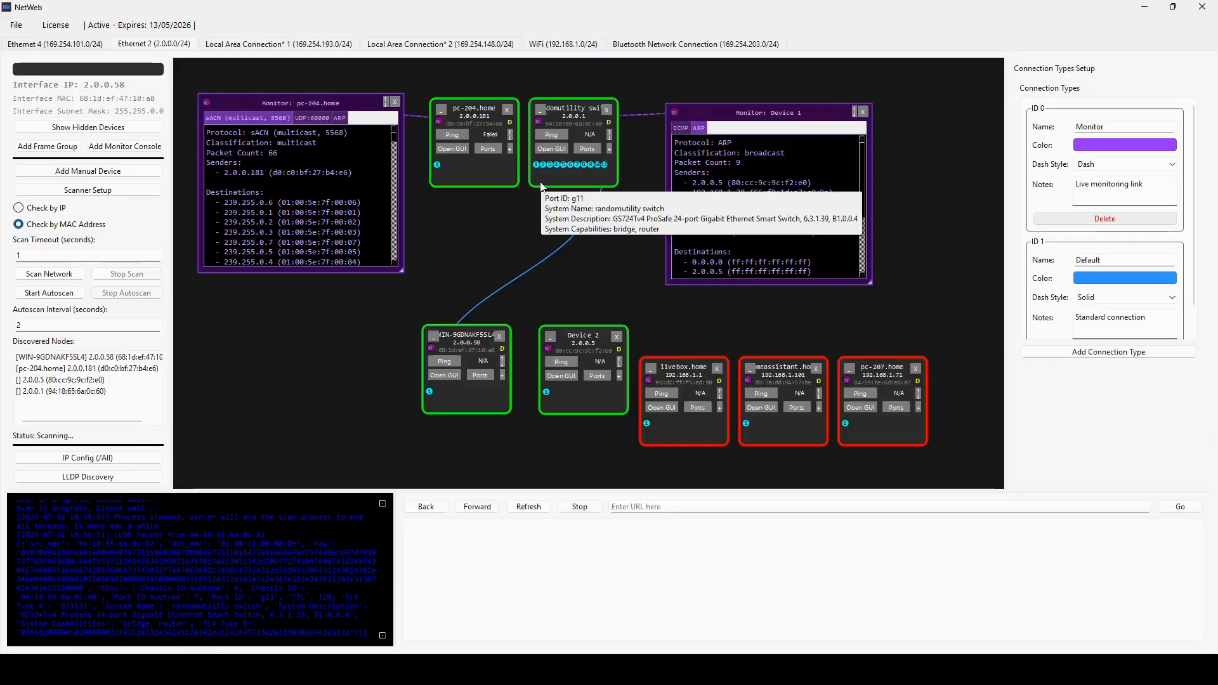
{"action": "left_click", "coordinate": [608, 150]}
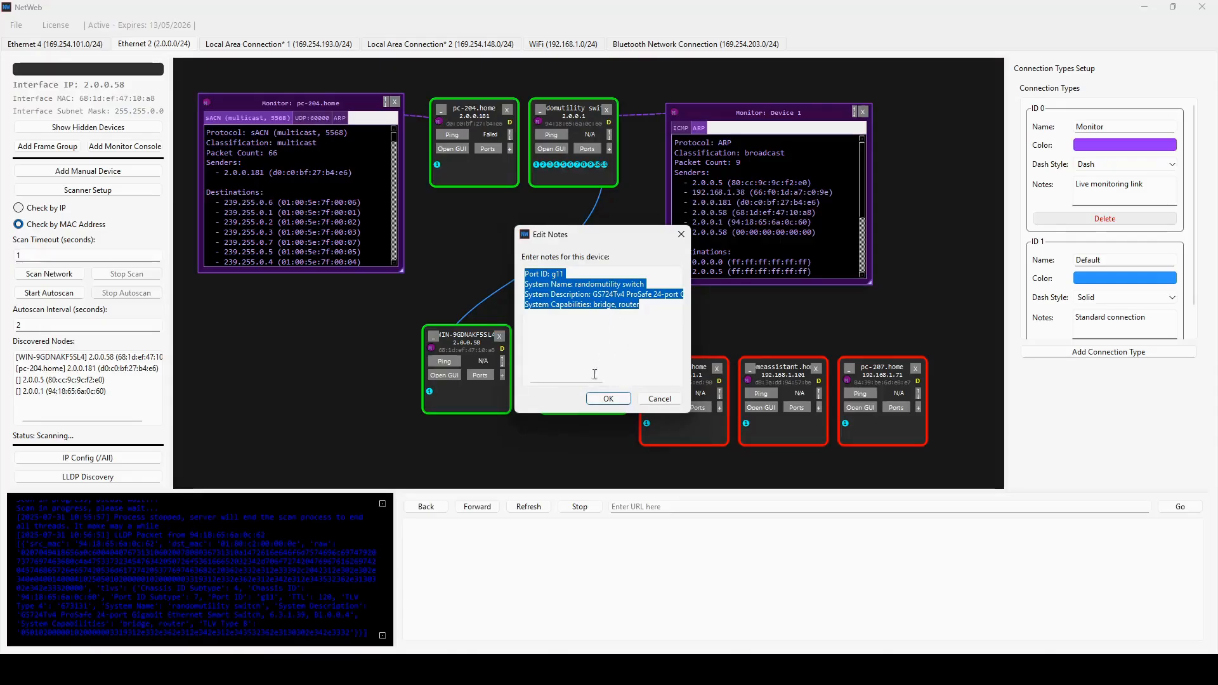
{"action": "left_click", "coordinate": [605, 401]}
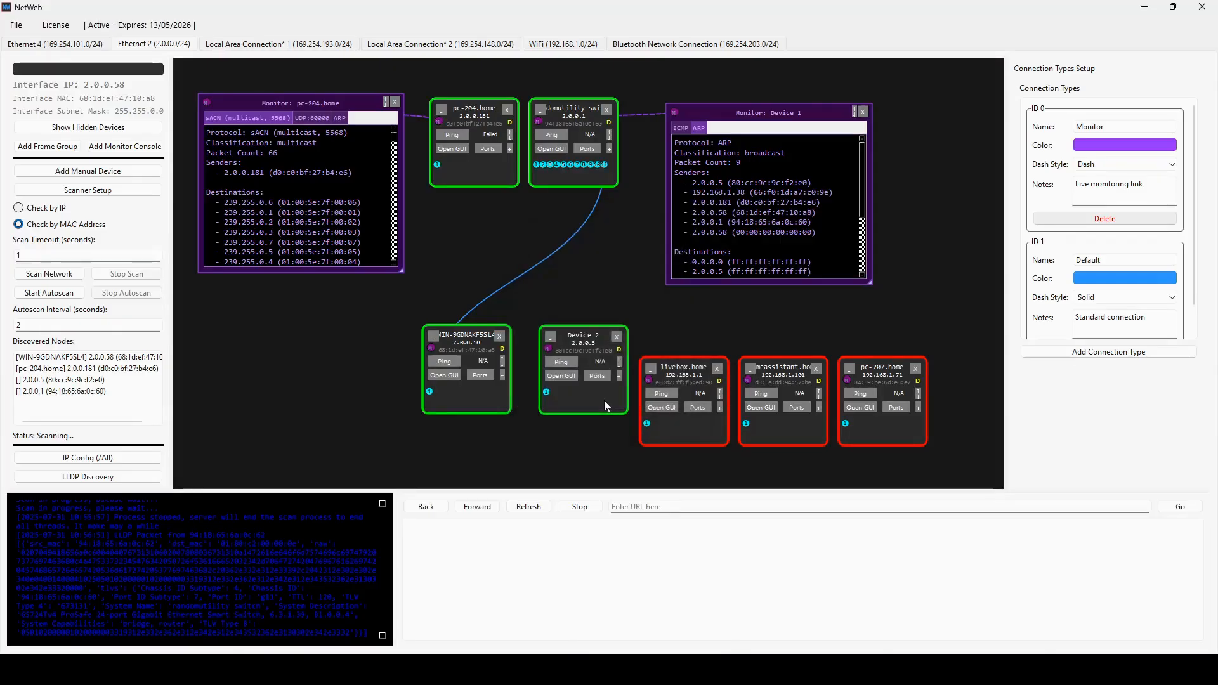